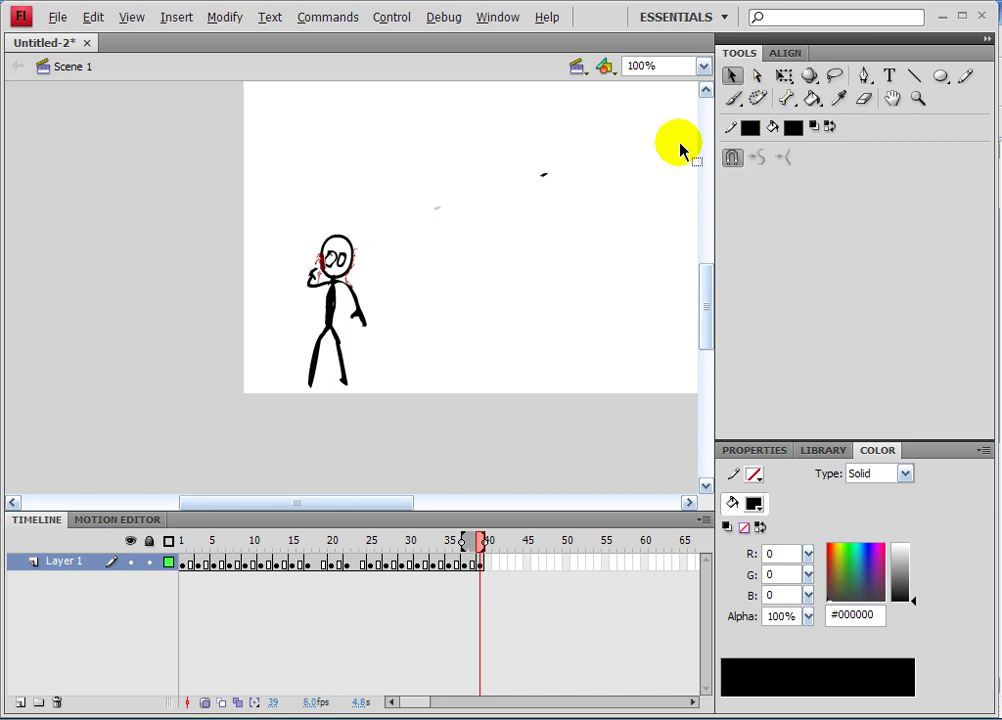
Step: Play the stick-figure animation from frame 1 with the whole stage width in view
left_click(481, 549)
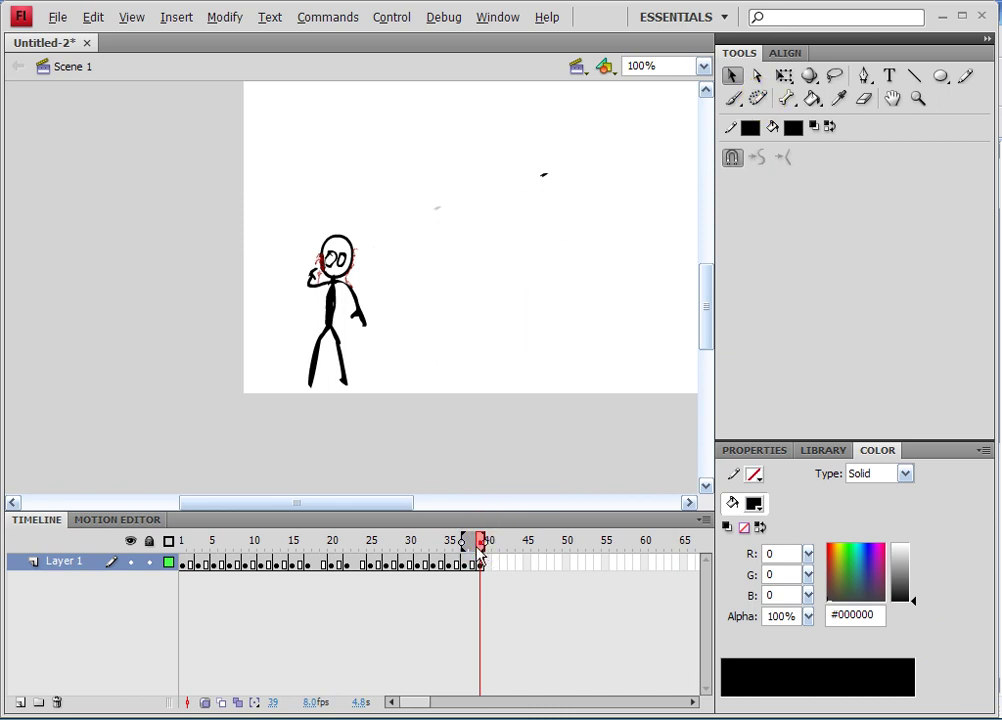
left_click(186, 543)
left_click(232, 591)
left_click(365, 416)
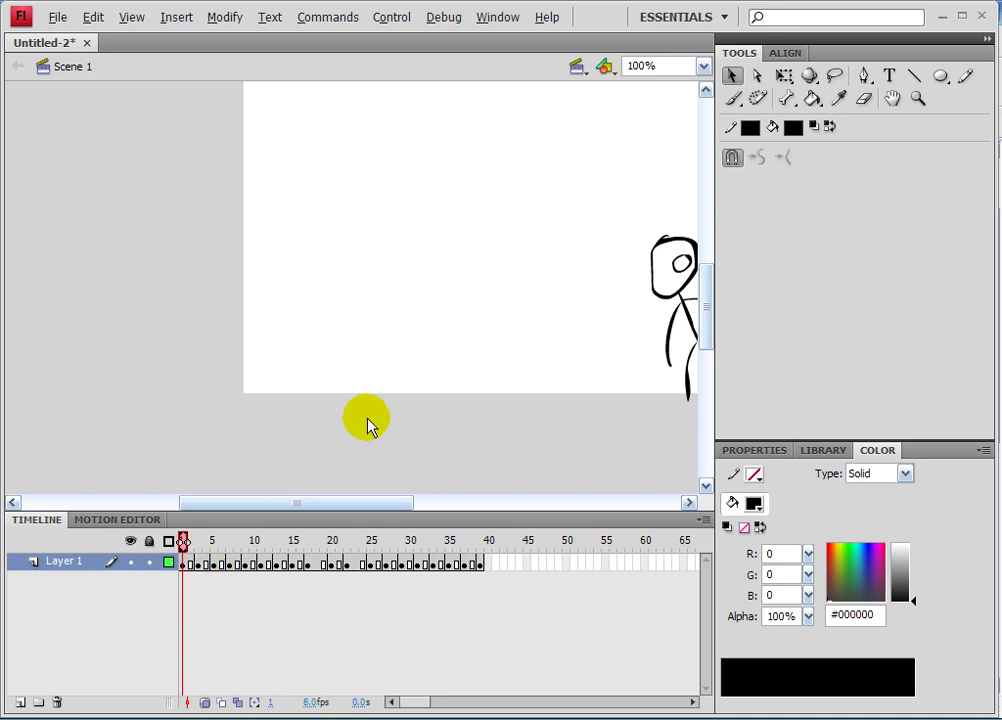
left_click_drag(358, 503, 376, 481)
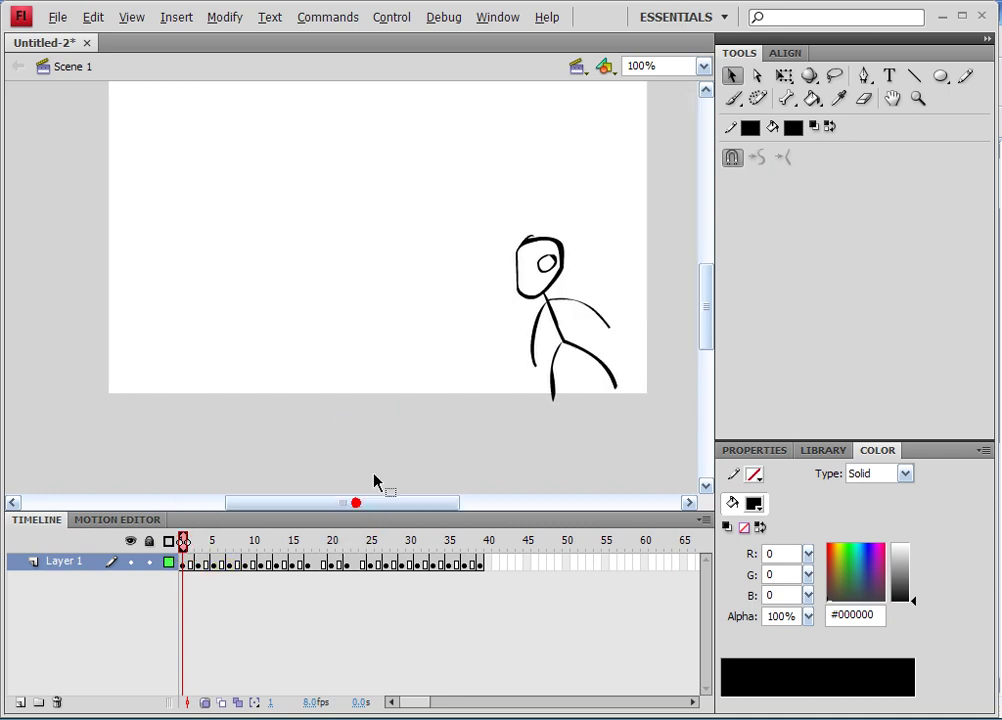
key("Return")
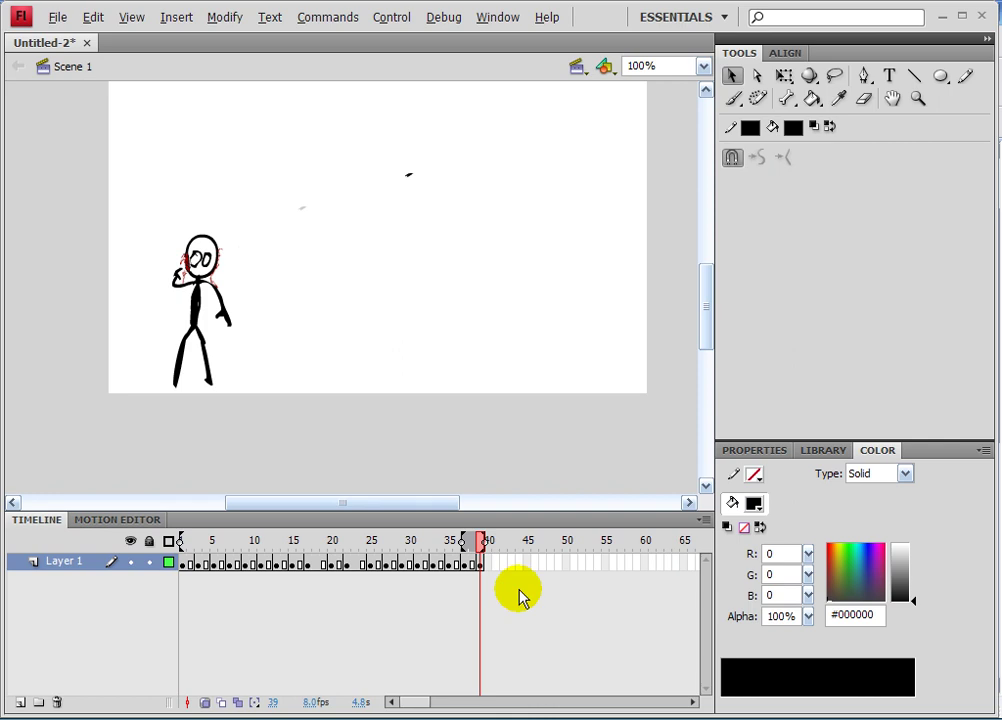
Step: Remove all the animation's frames from Layer 1 of the main scene
left_click_drag(499, 568, 180, 572)
left_click(306, 567)
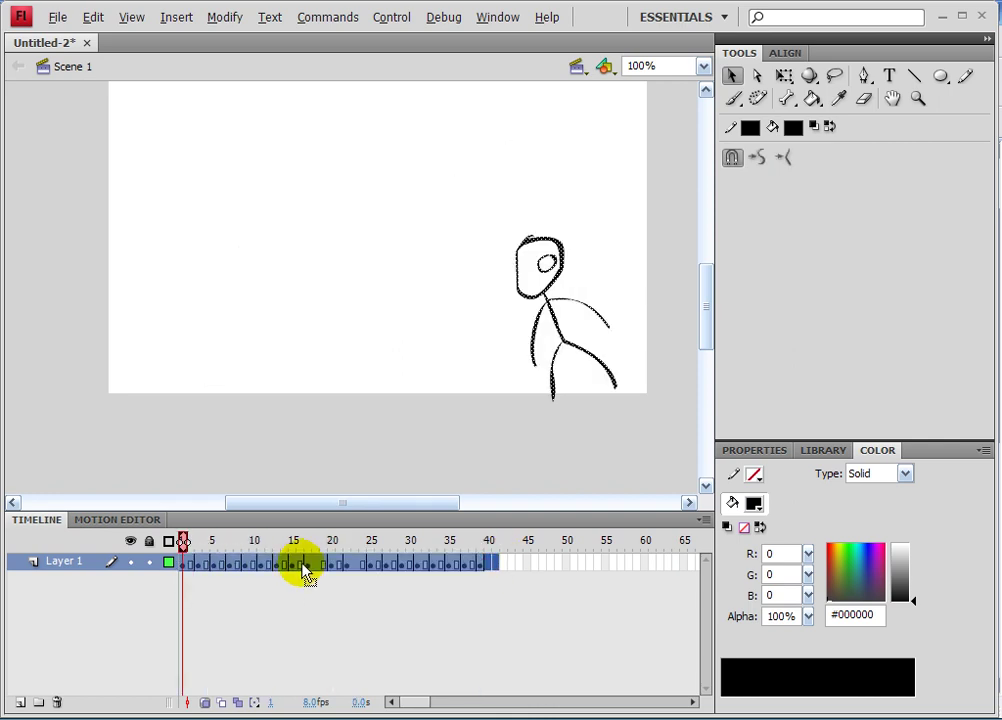
right_click(306, 567)
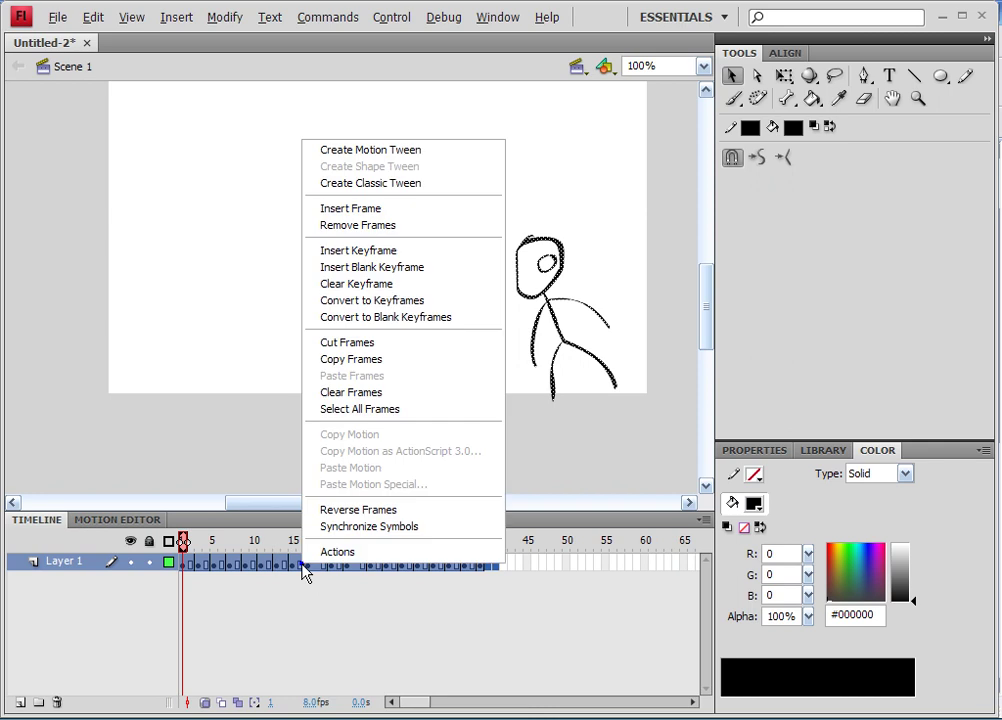
left_click(414, 226)
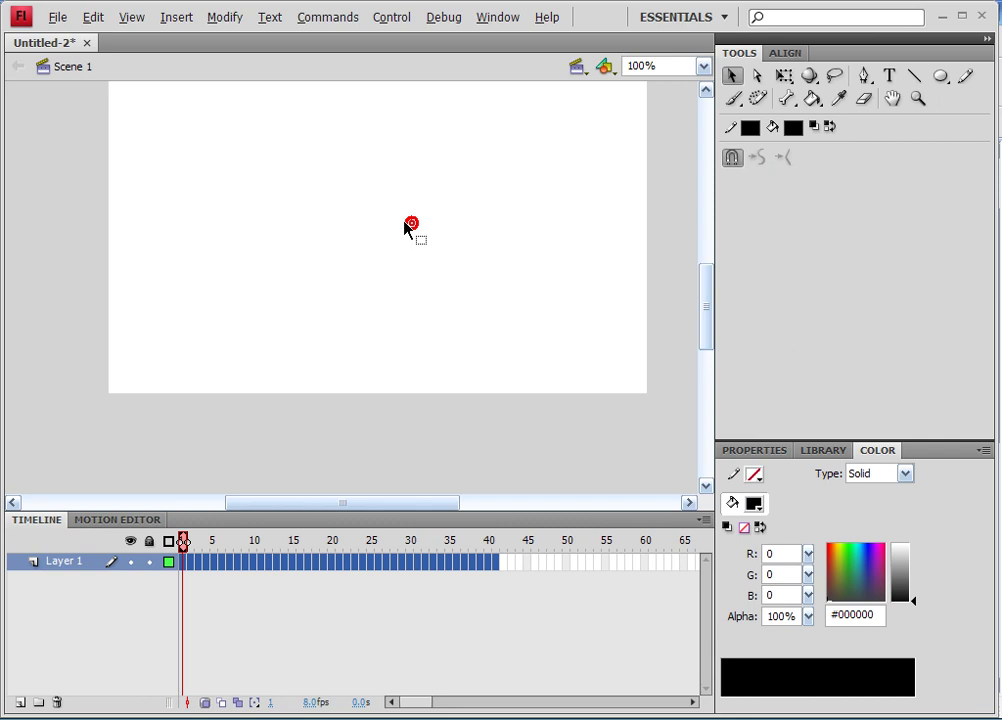
left_click(185, 567)
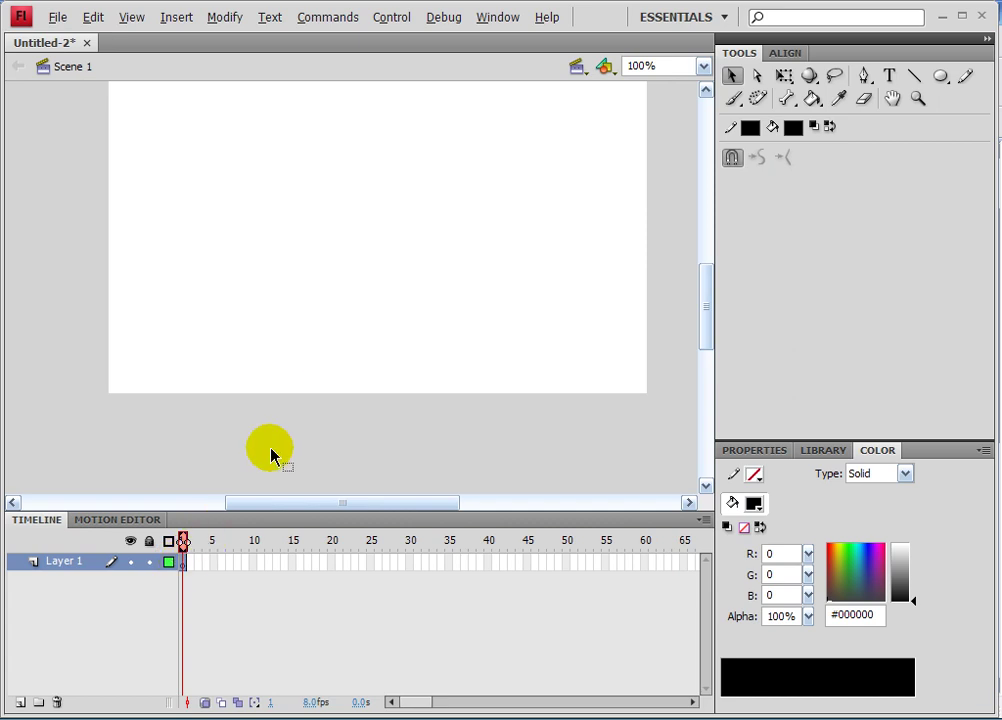
Step: Create a new movie clip symbol named "shape tween" in the library root
left_click(347, 362)
left_click(820, 451)
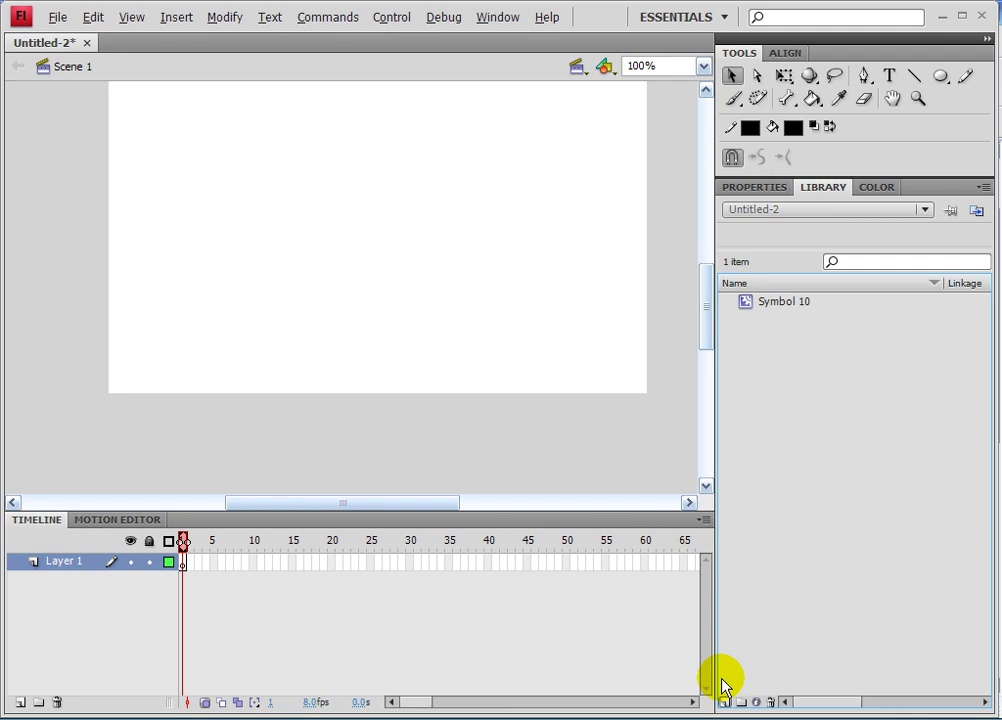
key("ctrl+F8")
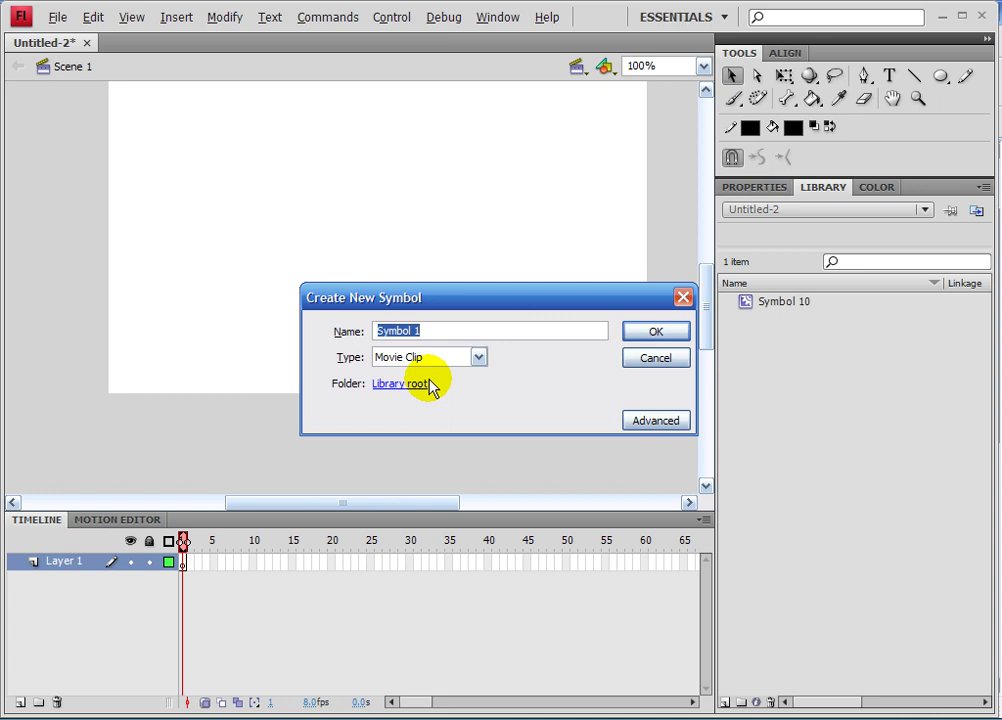
type("shape tween")
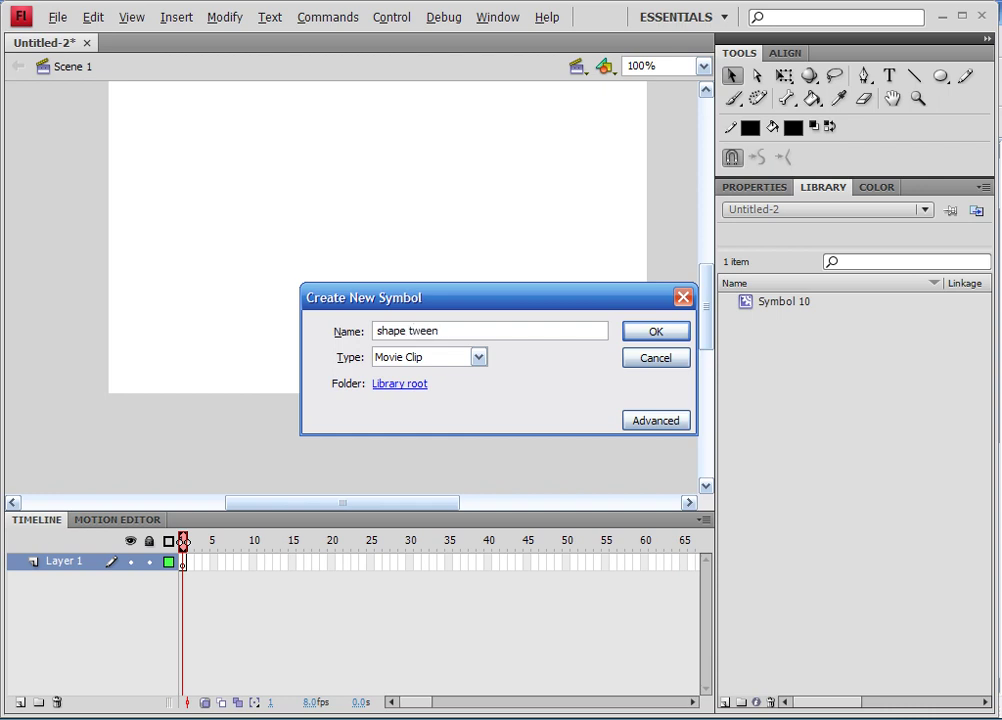
key("Return")
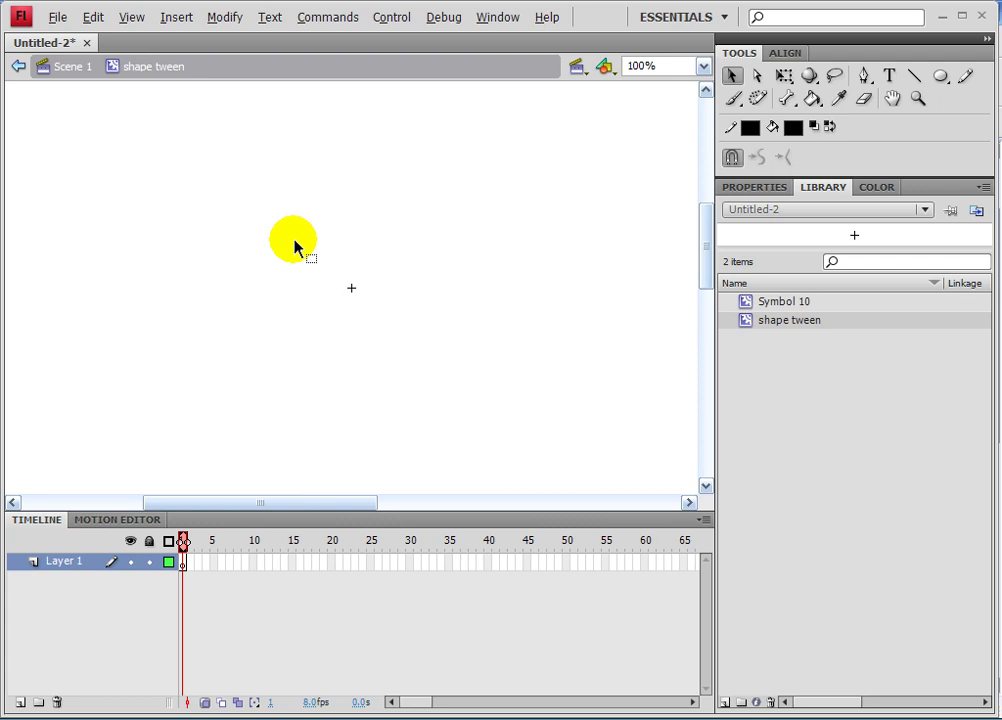
Step: Insert a blank keyframe at frame 5 of Layer 1 in the shape tween symbol
left_click(186, 564)
left_click(212, 565)
key("F7")
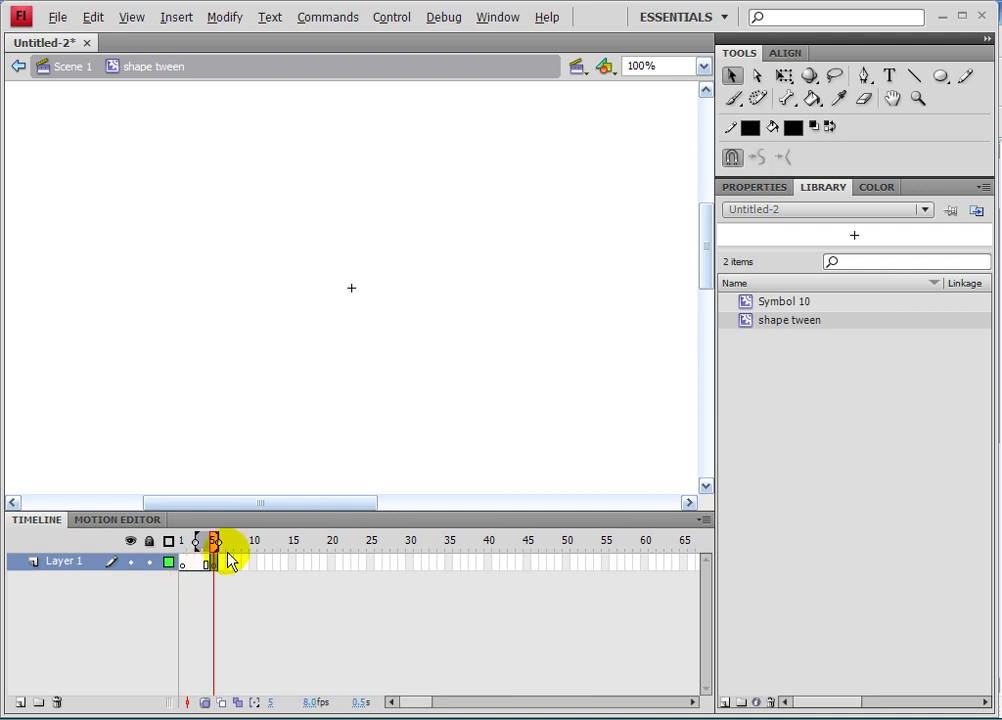
left_click_drag(229, 560, 268, 361)
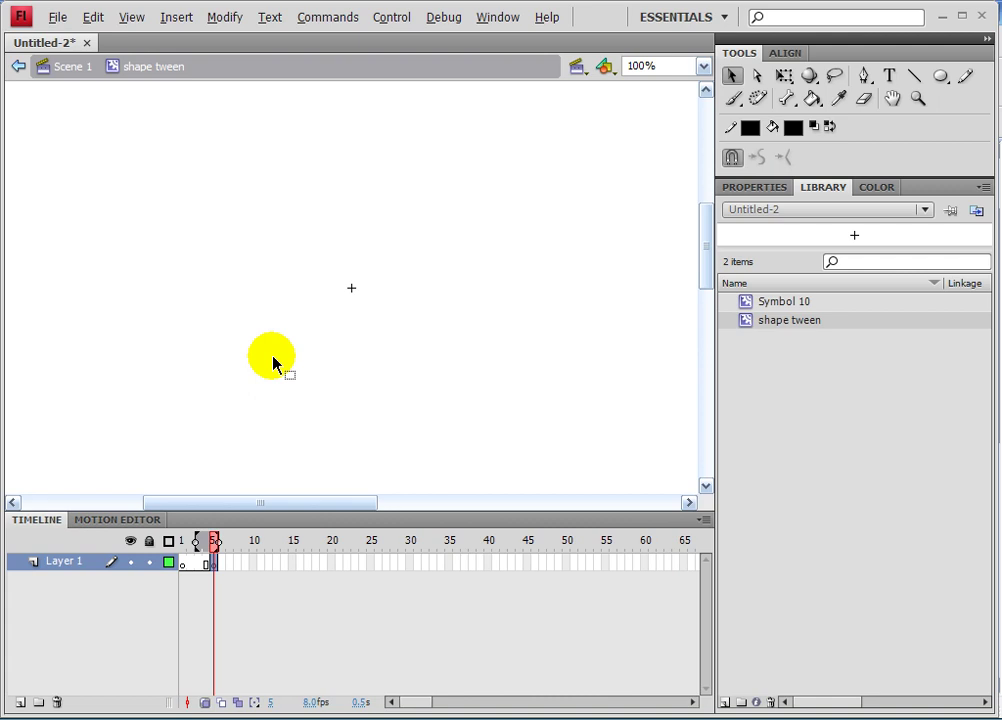
Step: Draw a black upright oval near the registration point and bend its sides inward into an egg-shaped head
key("ctrl+equal")
key("ctrl+minus")
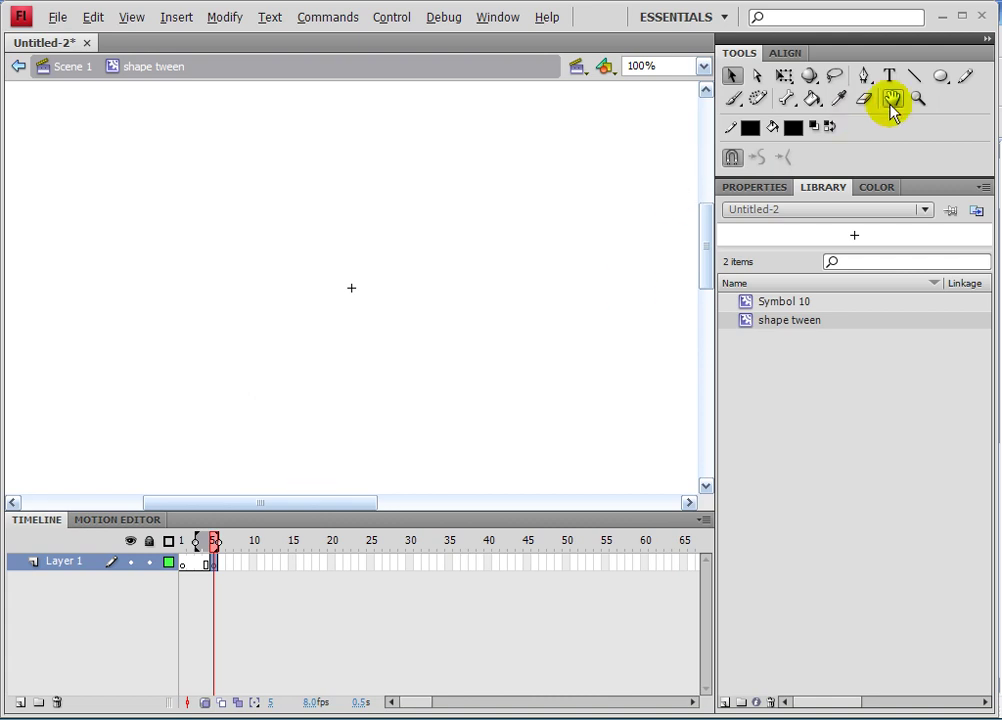
left_click(940, 78)
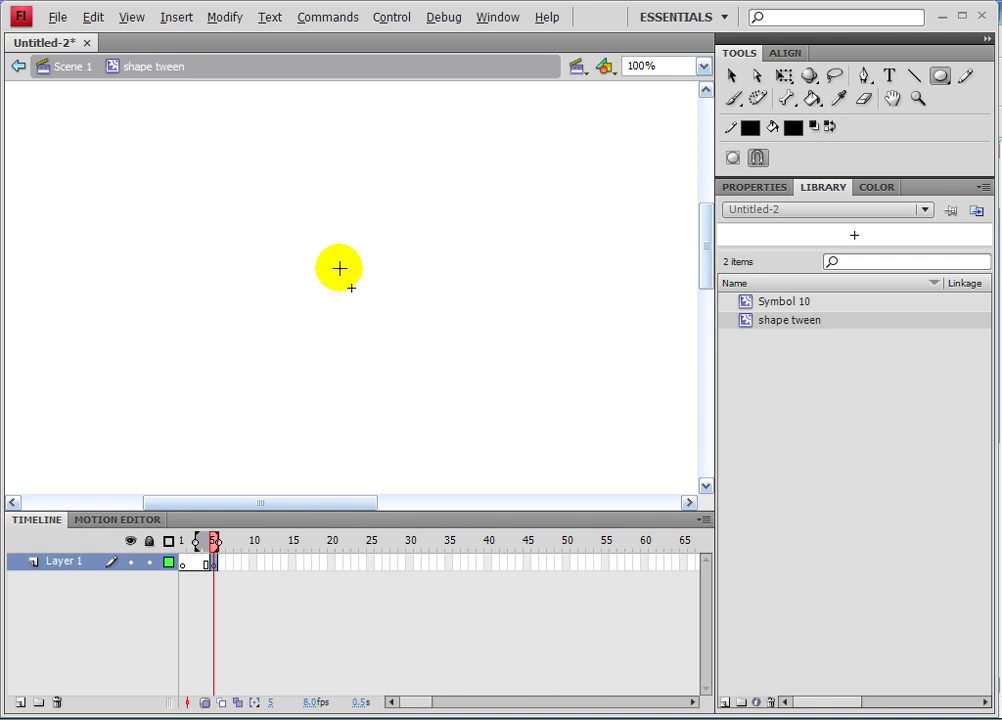
left_click_drag(321, 250, 386, 400)
left_click(731, 76)
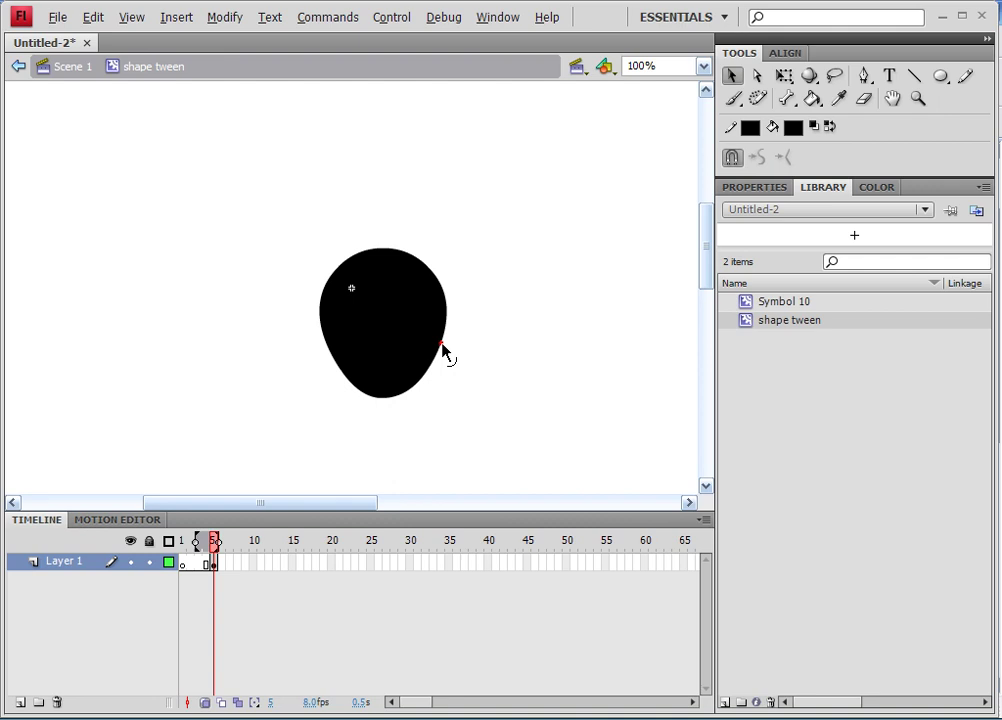
left_click_drag(445, 353, 441, 343)
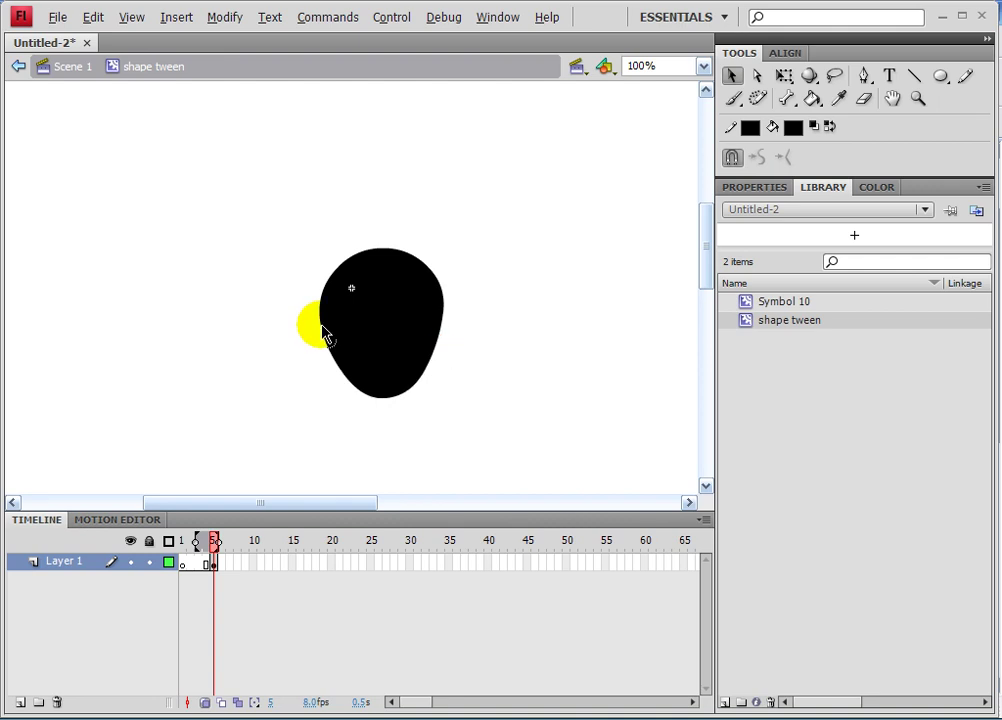
left_click_drag(322, 326, 324, 335)
Step: Fill the egg-shaped head with light peach #FFCC99 using the Paint Bucket
left_click(813, 98)
left_click(794, 127)
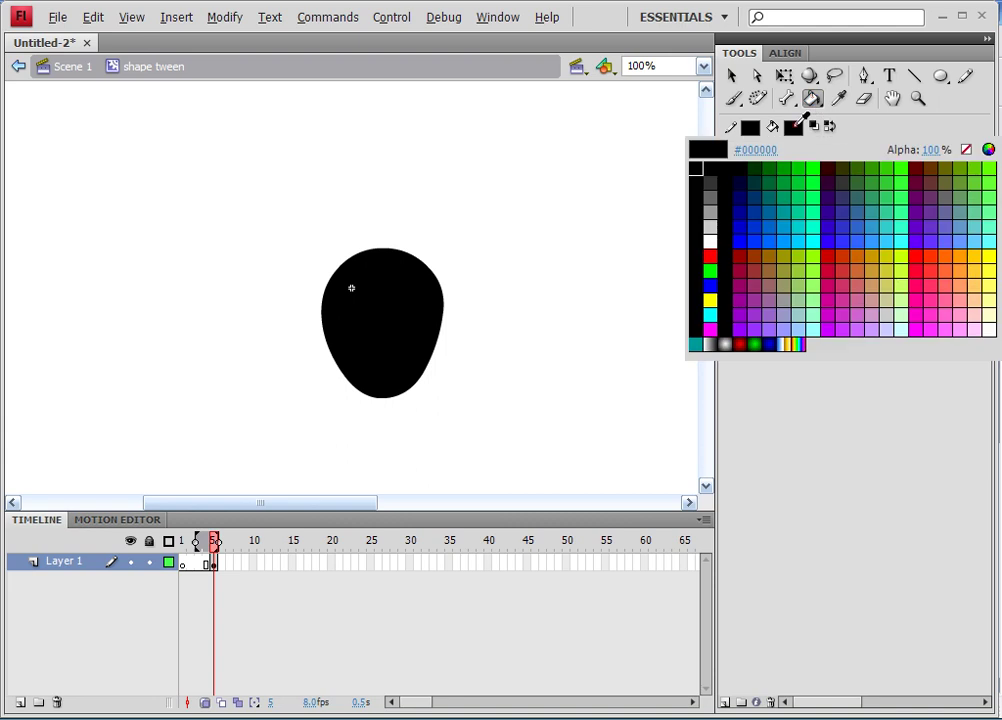
left_click(986, 286)
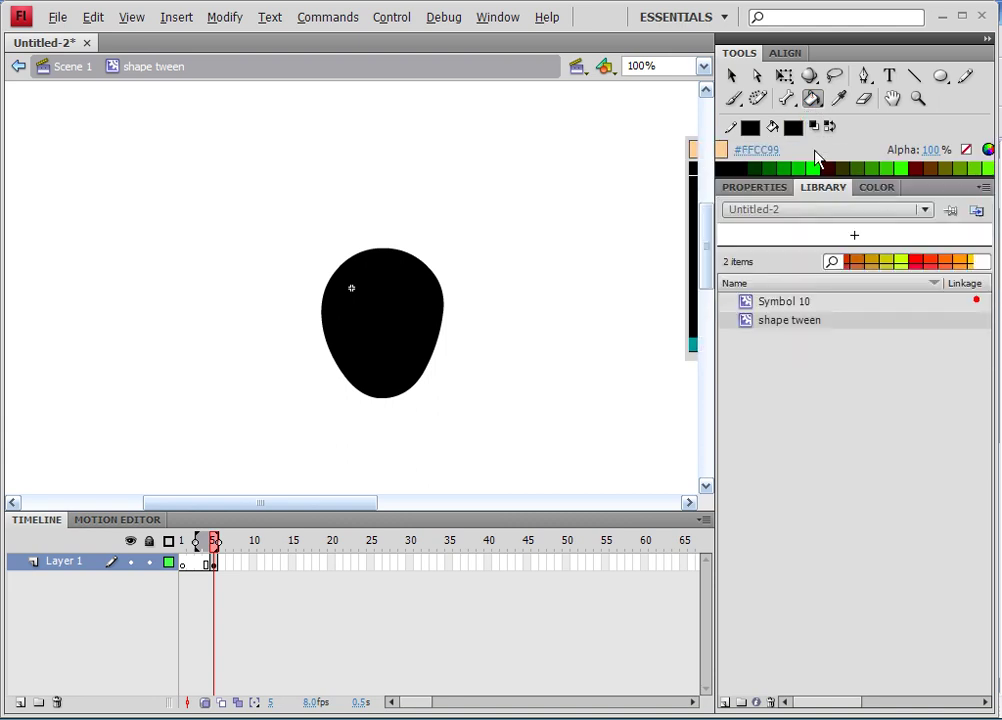
left_click(389, 297)
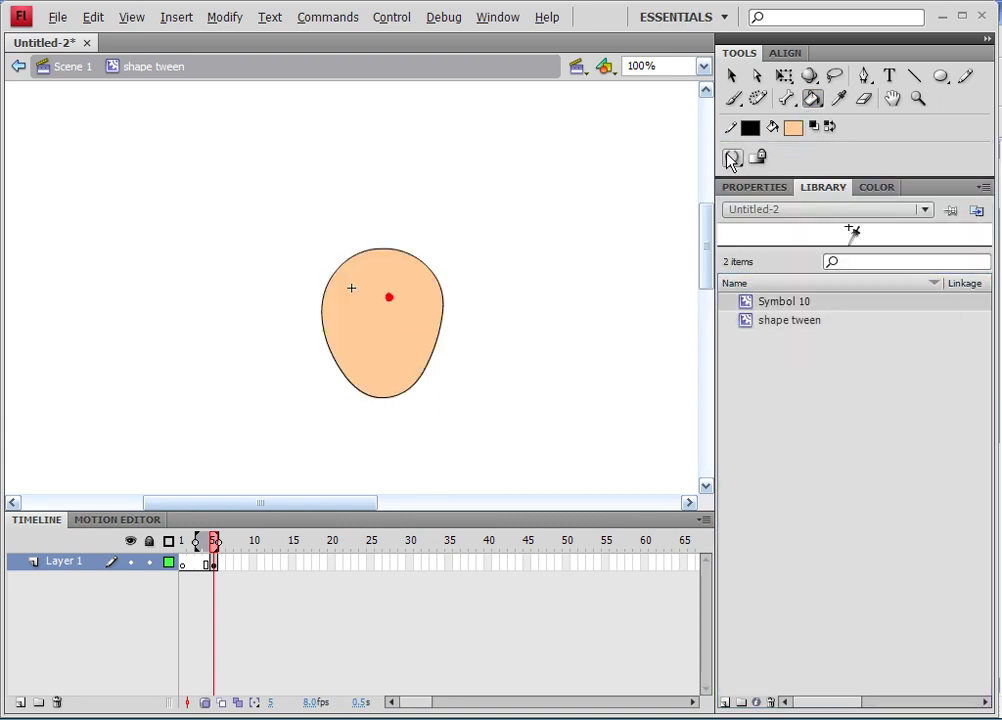
Step: Darken the peach fill color to RGB 255, 193, 132 and refill the head with it
left_click(794, 128)
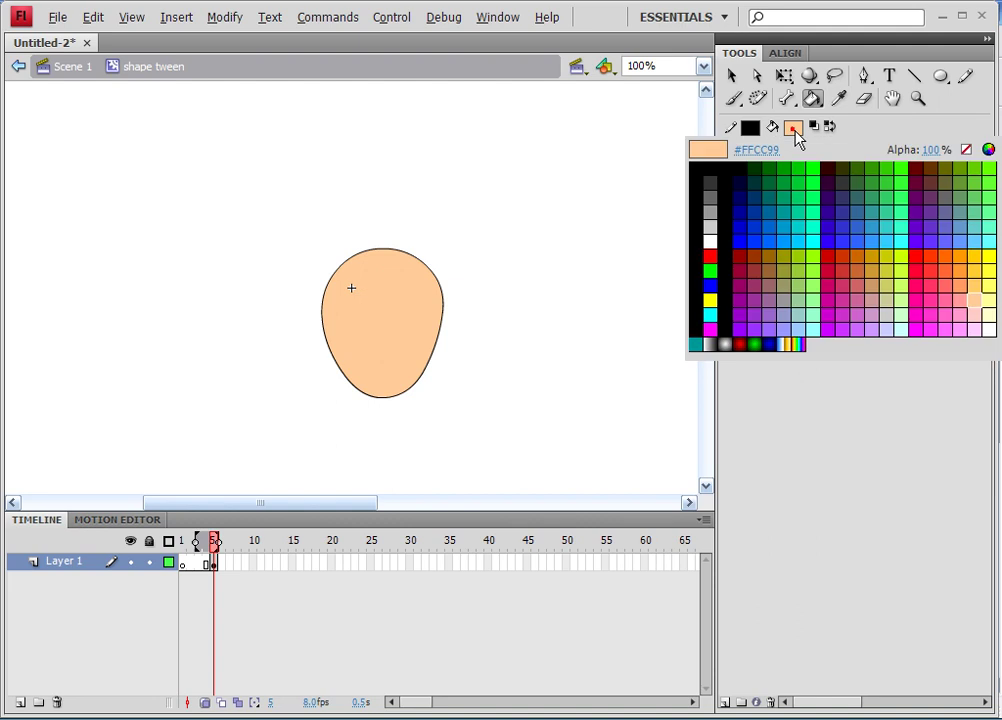
left_click(988, 149)
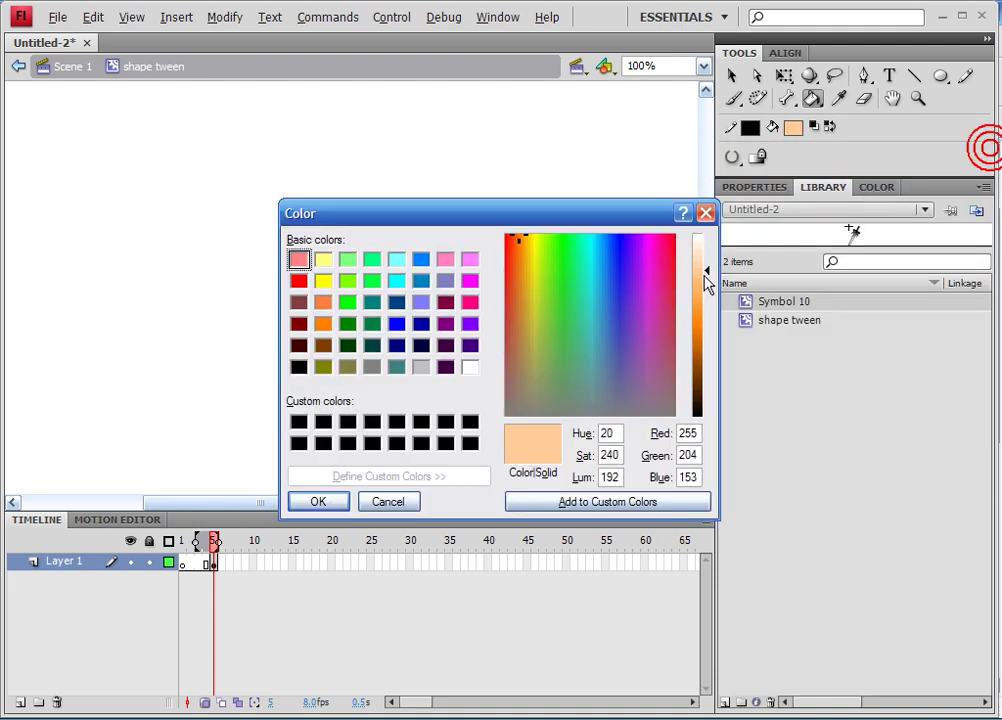
left_click_drag(707, 268, 710, 287)
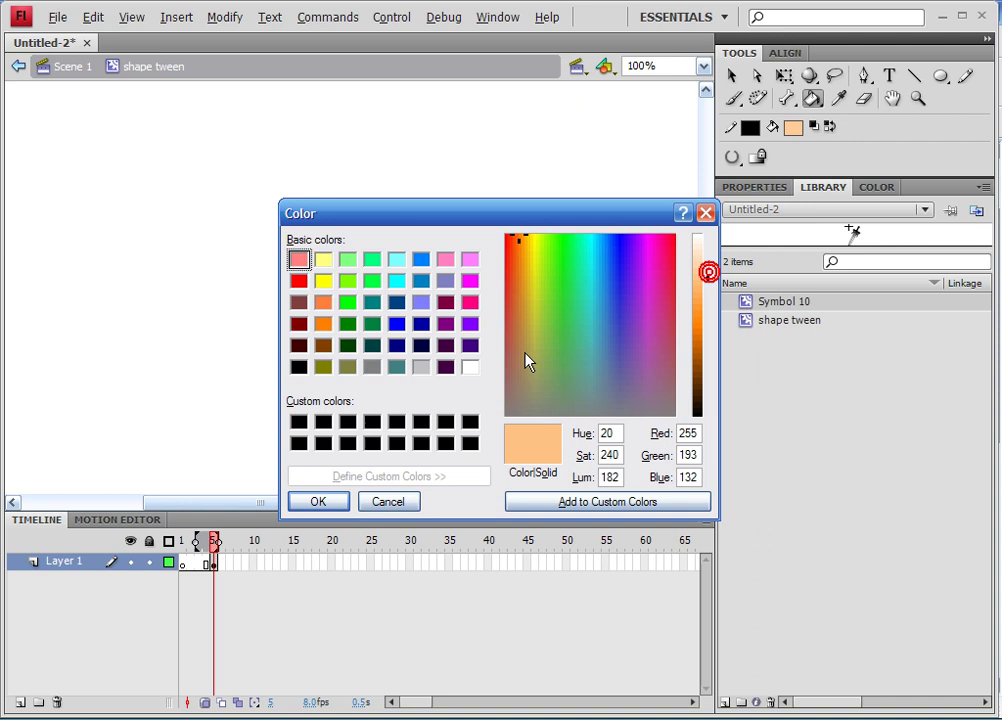
left_click(320, 503)
left_click(409, 323)
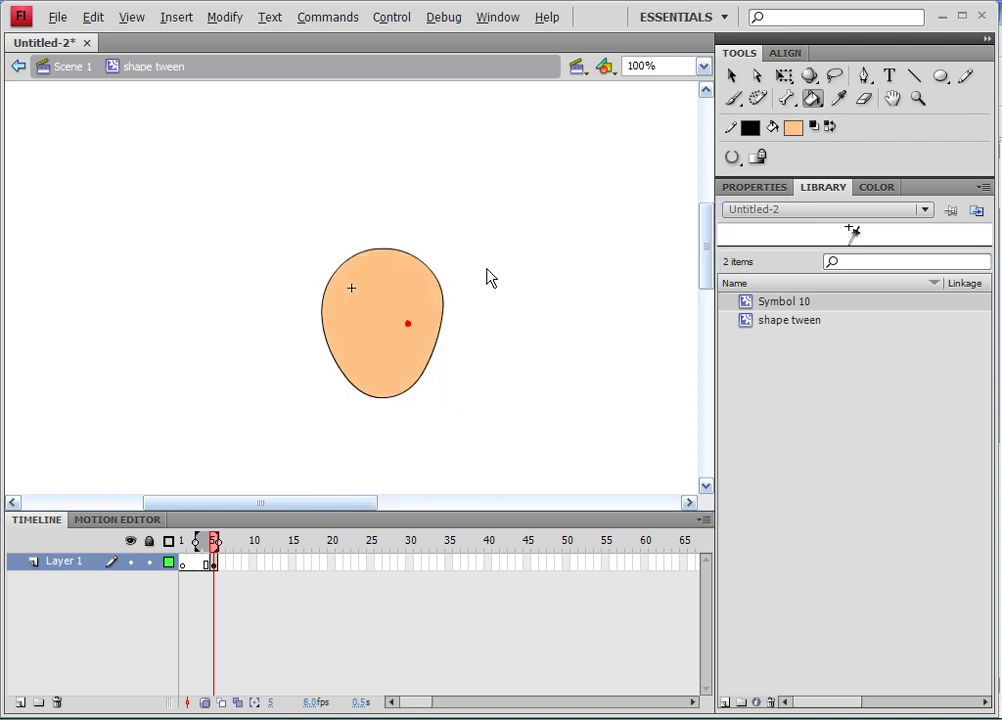
Step: Group the head's fill and outline, look inside the group, and return to the shape tween symbol
left_click(731, 75)
left_click(452, 215)
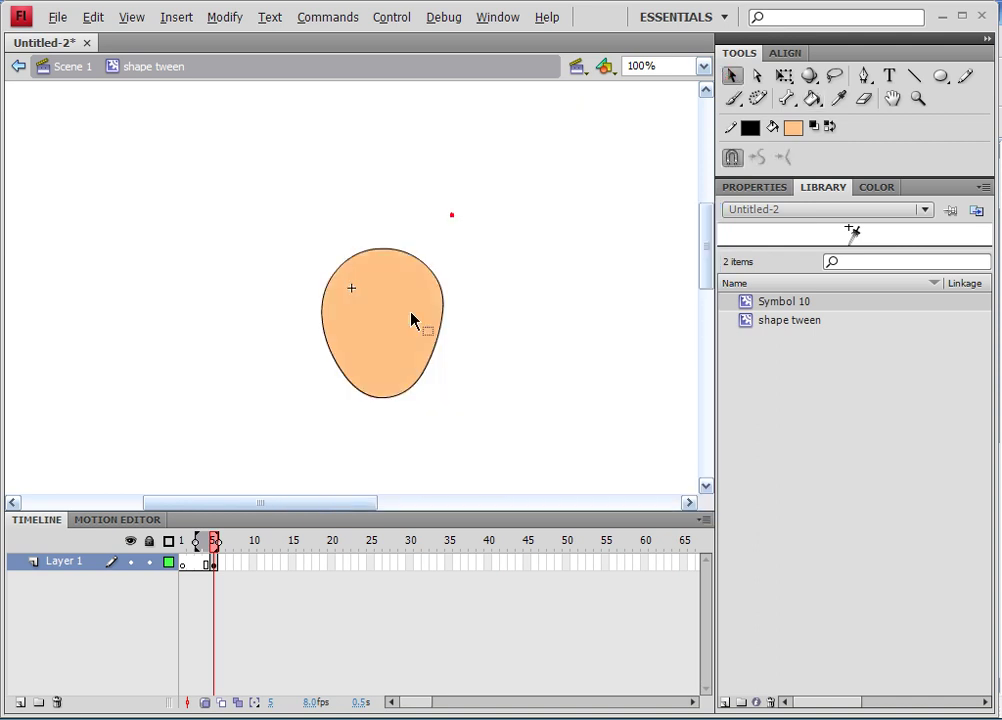
left_click_drag(301, 226, 532, 465)
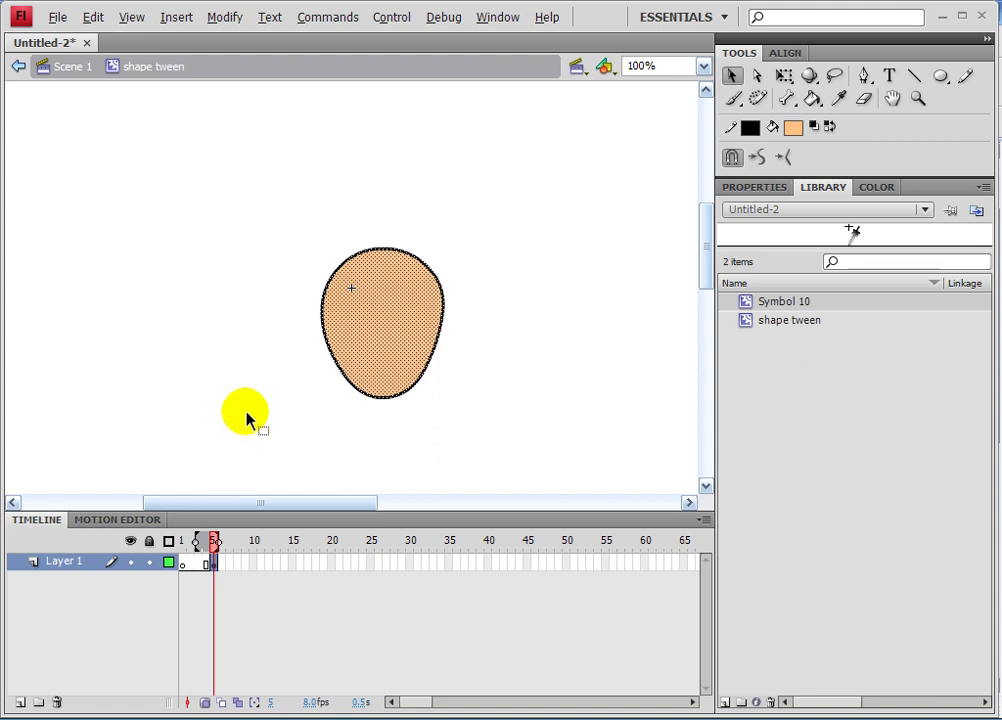
key("ctrl+g")
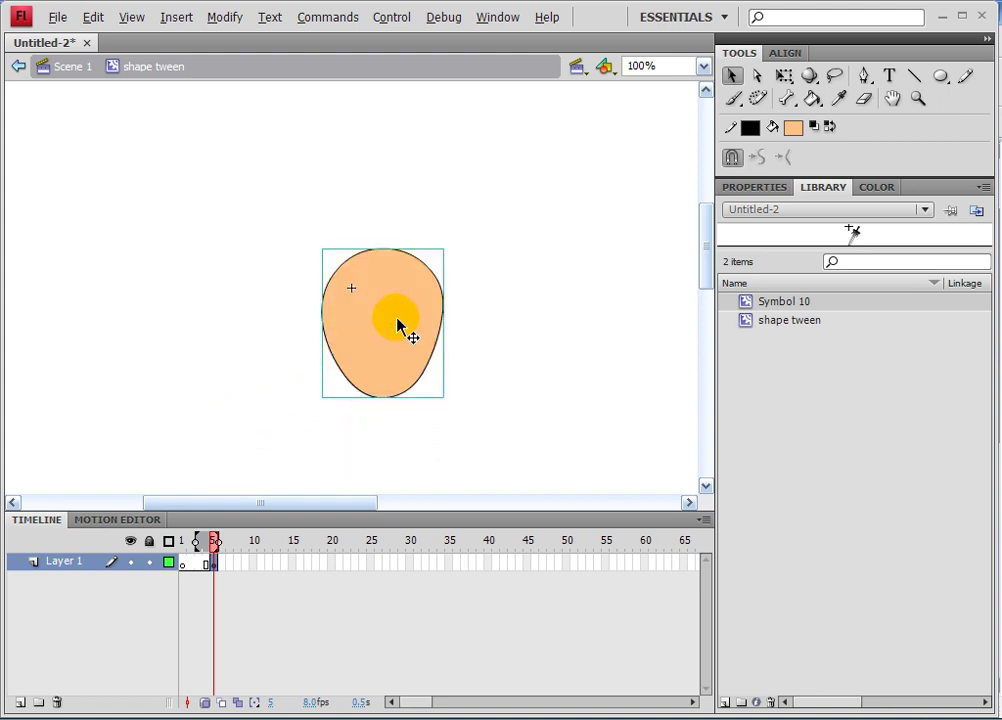
double_click(388, 330)
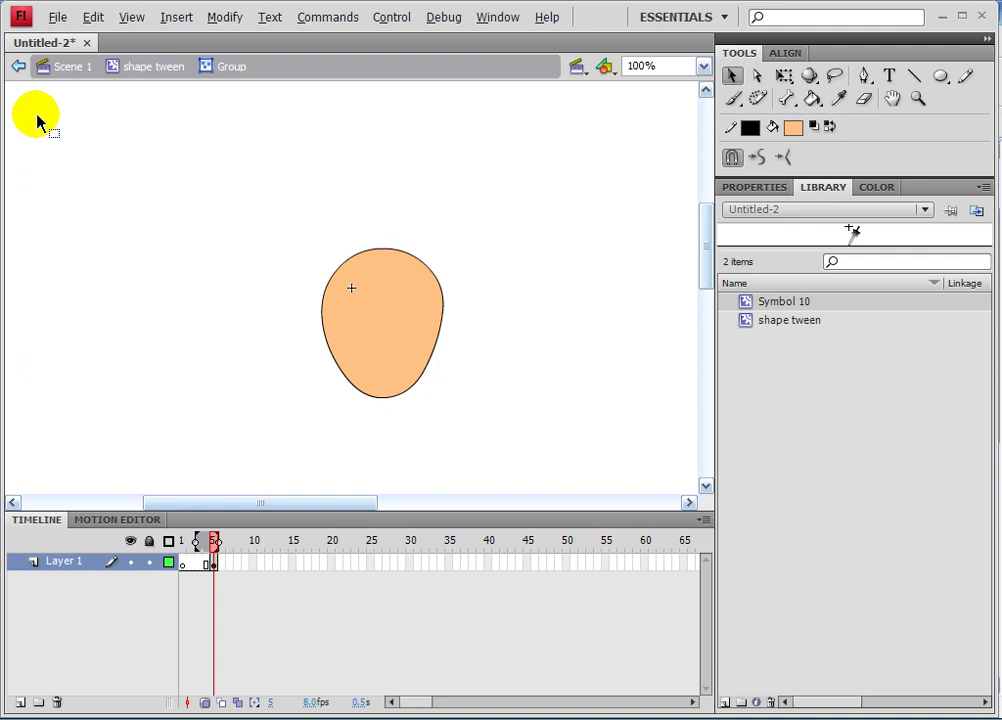
left_click(16, 67)
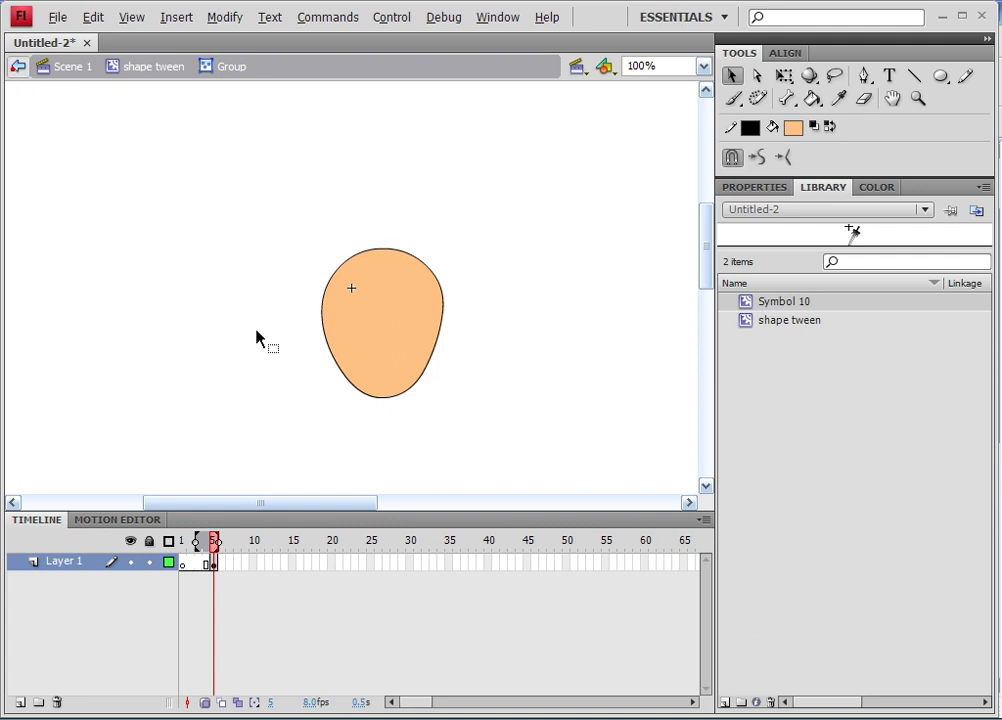
Step: Remove the empty frames 1 to 4 ahead of the head drawing on Layer 1
left_click(208, 565)
left_click(201, 566)
left_click_drag(206, 566, 175, 561)
right_click(201, 568)
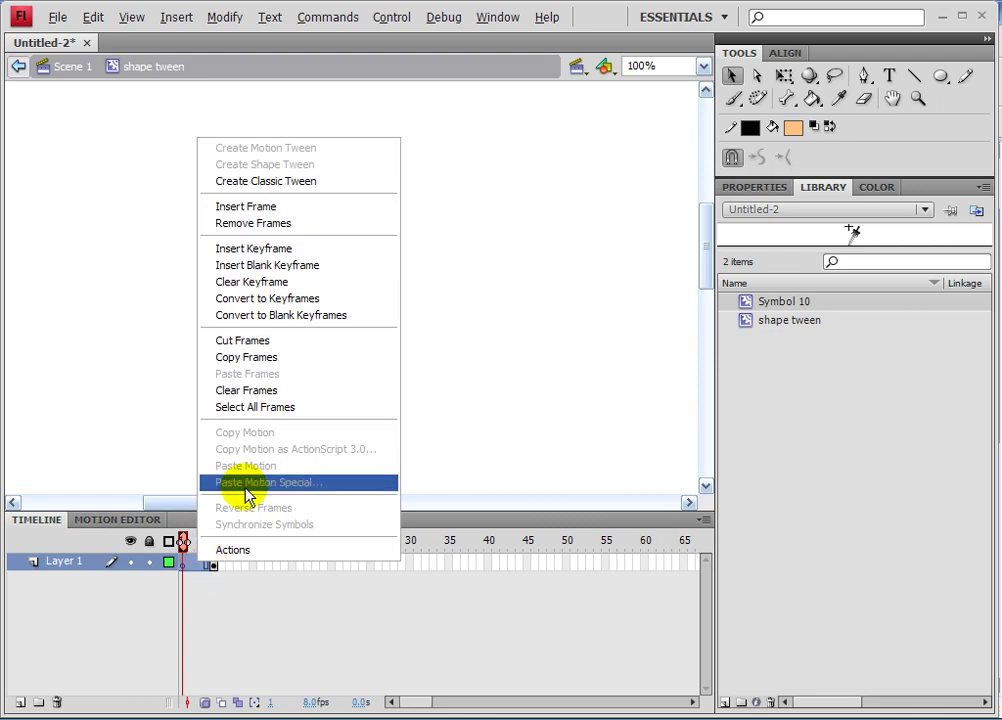
left_click(316, 226)
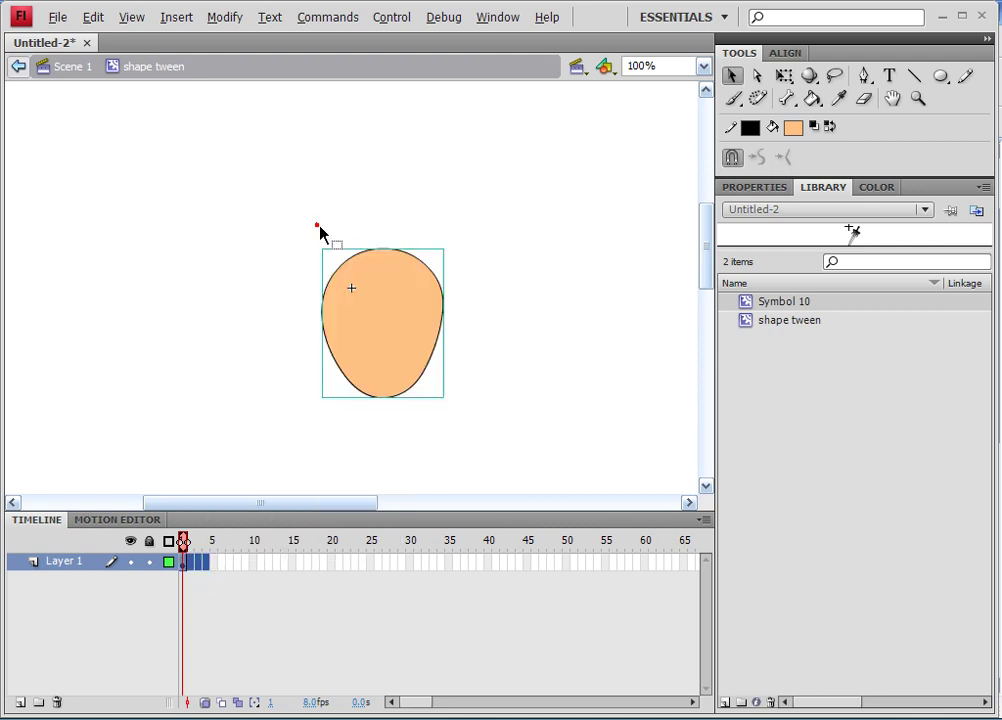
Step: Move the head group up and left so that it sits centered over the registration point
left_click(514, 352)
left_click_drag(380, 337, 351, 315)
left_click(486, 262)
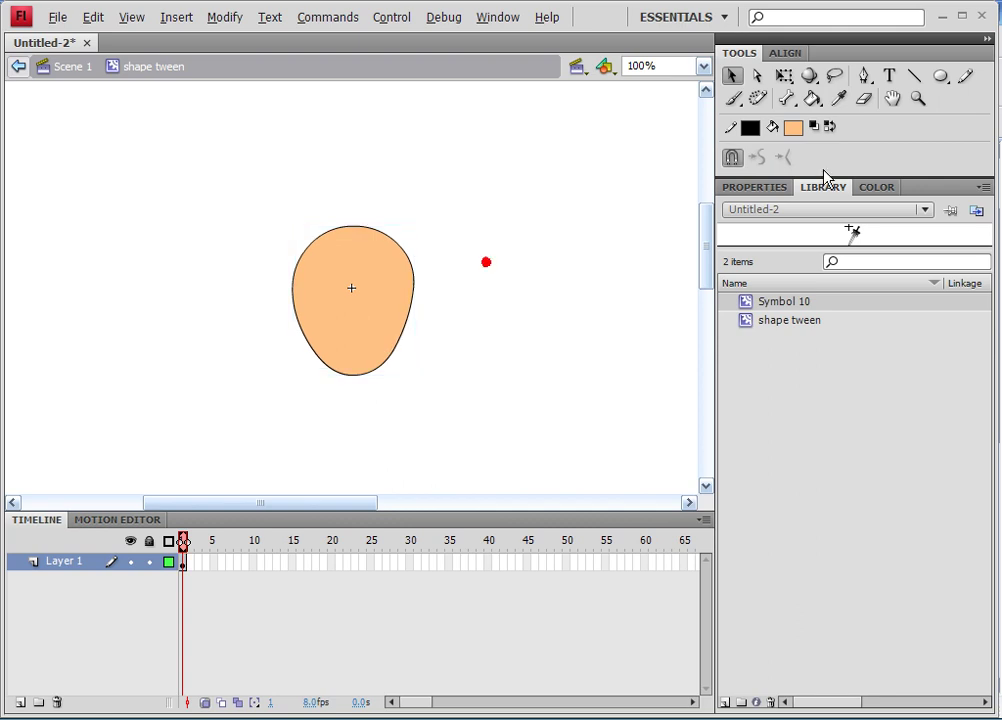
Step: Paint a wavy hair outline with a fringe around the upper half of the head, using a black brush
left_click(733, 99)
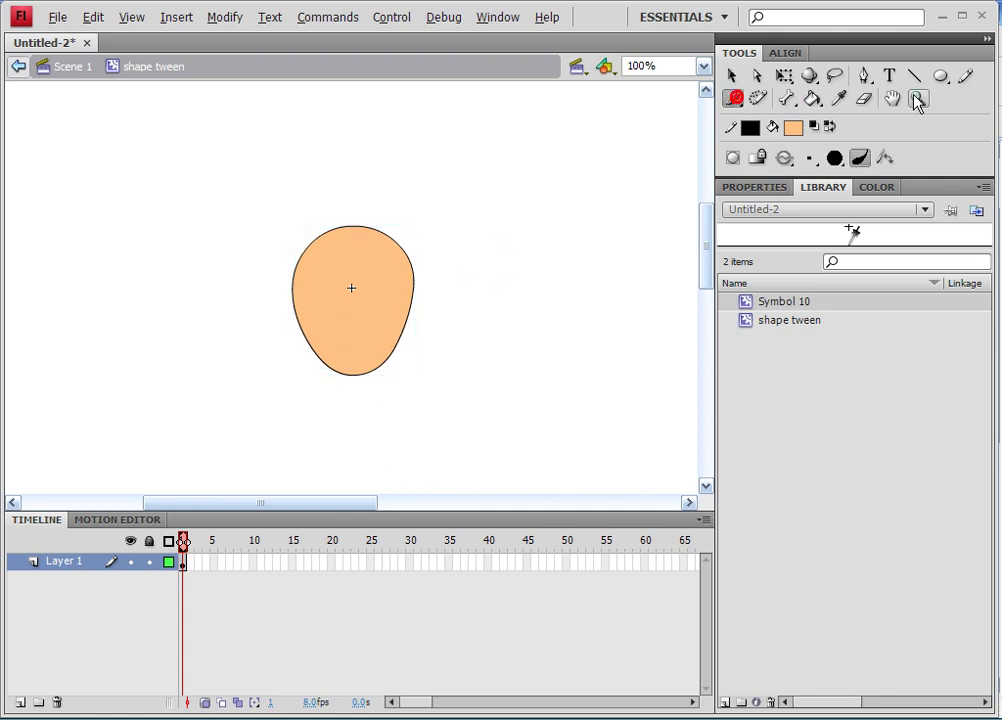
left_click(793, 127)
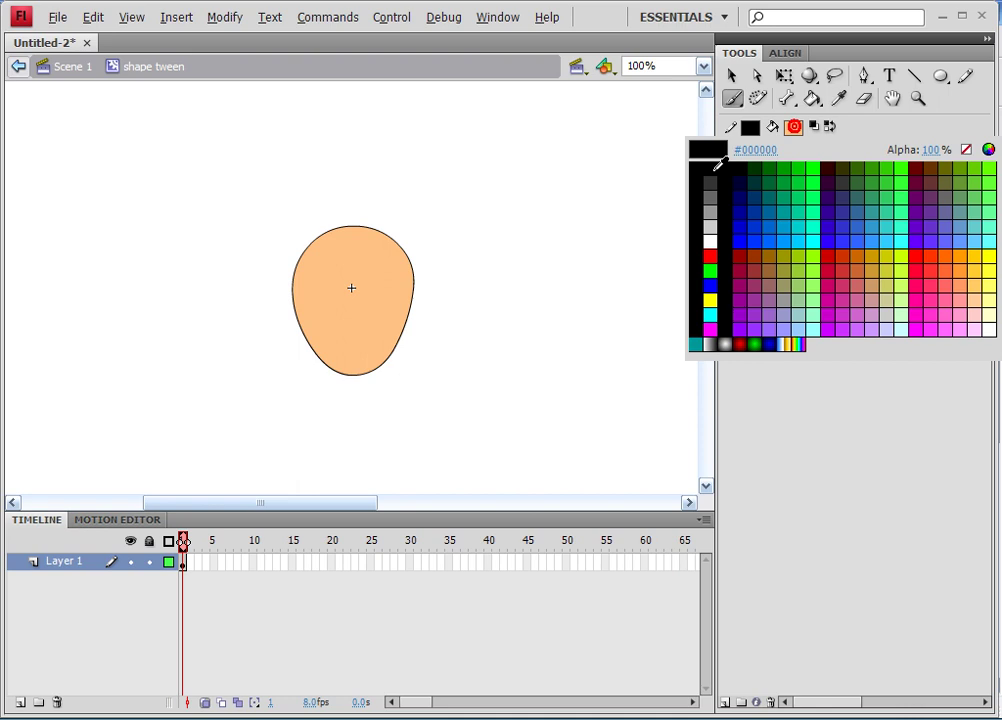
left_click(714, 168)
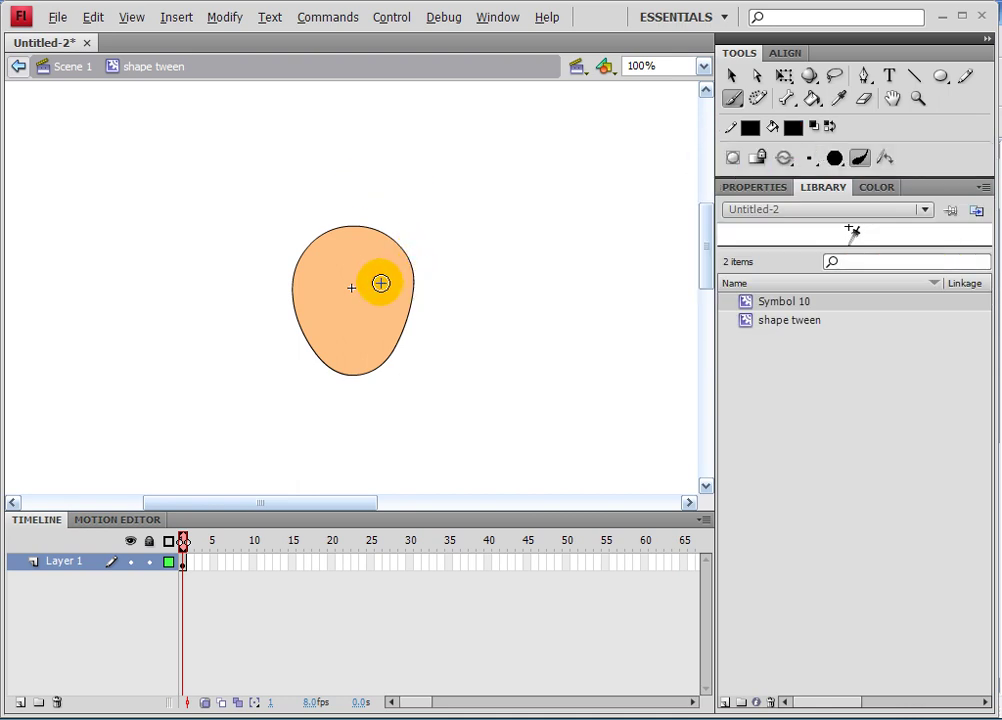
left_click(385, 275)
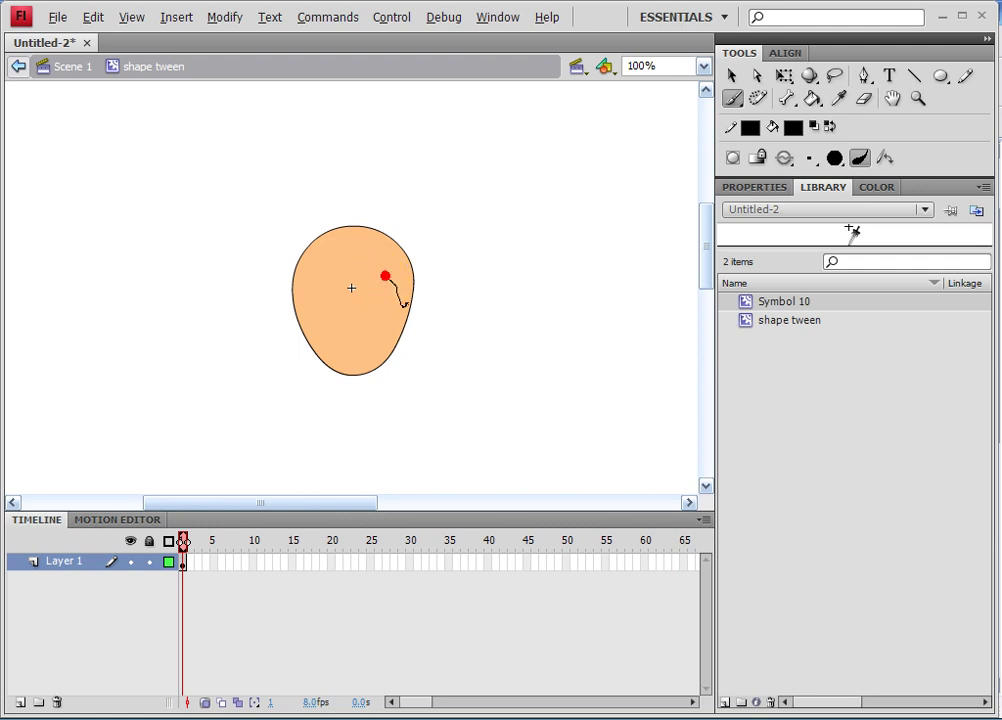
mouse_move(415, 289)
left_mouse_down()
mouse_move(414, 242)
mouse_move(383, 207)
mouse_move(357, 200)
mouse_move(291, 240)
mouse_move(284, 292)
mouse_move(295, 326)
mouse_move(305, 294)
mouse_move(330, 305)
mouse_move(338, 285)
mouse_move(391, 295)
left_mouse_up()
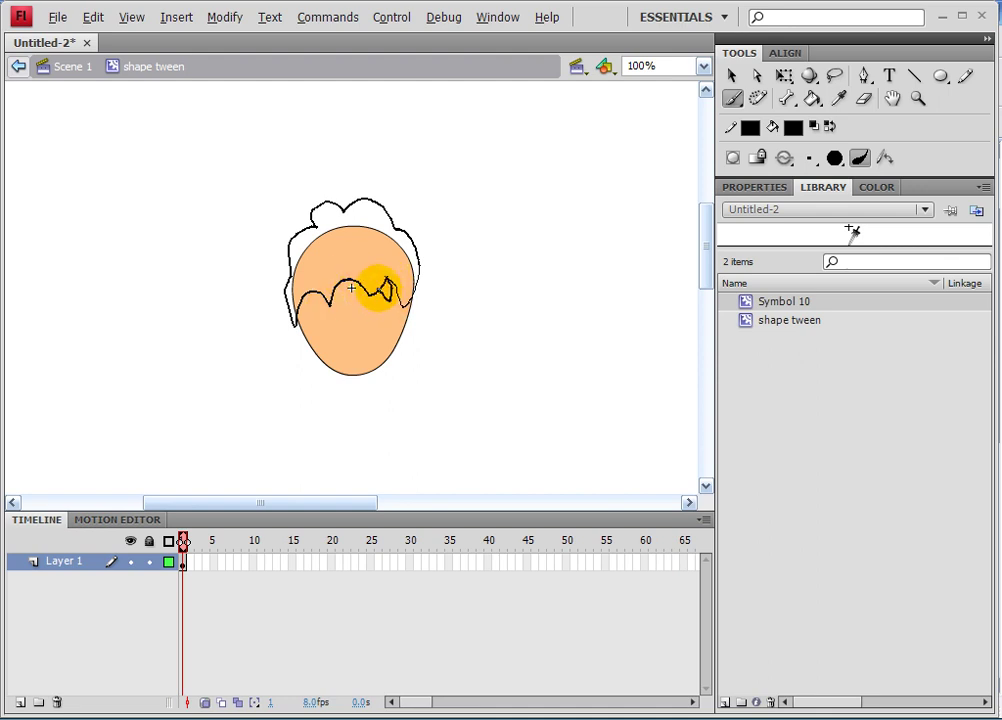
key("ctrl+z")
Step: Group the painted hair outline and open that group for editing
left_click(731, 75)
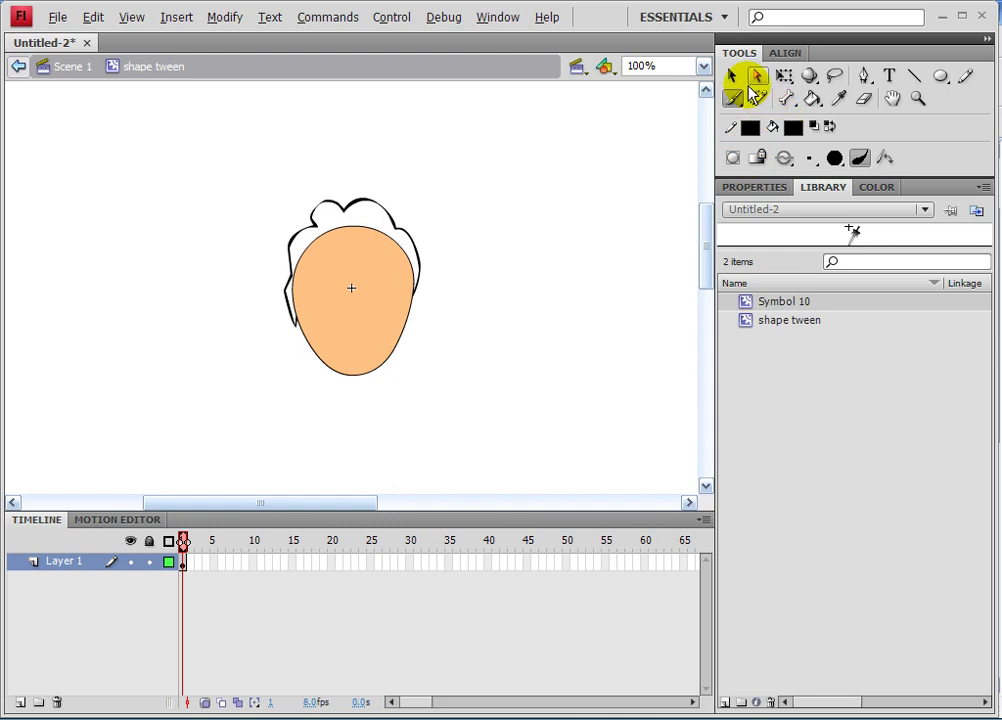
left_click(409, 239)
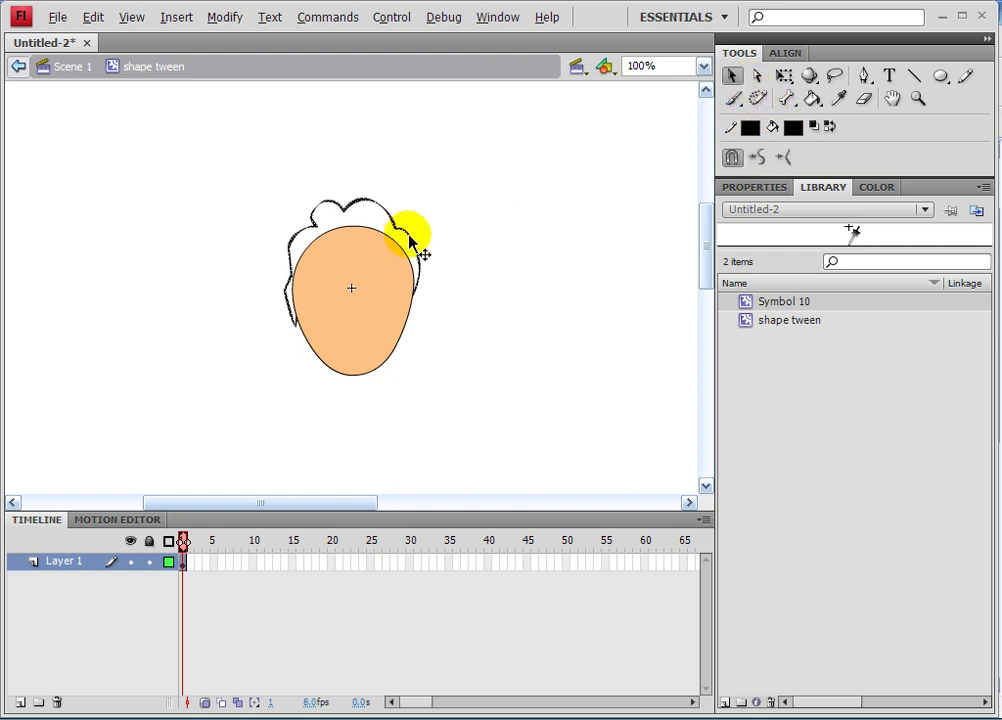
key("ctrl+g")
double_click(414, 243)
double_click(416, 249)
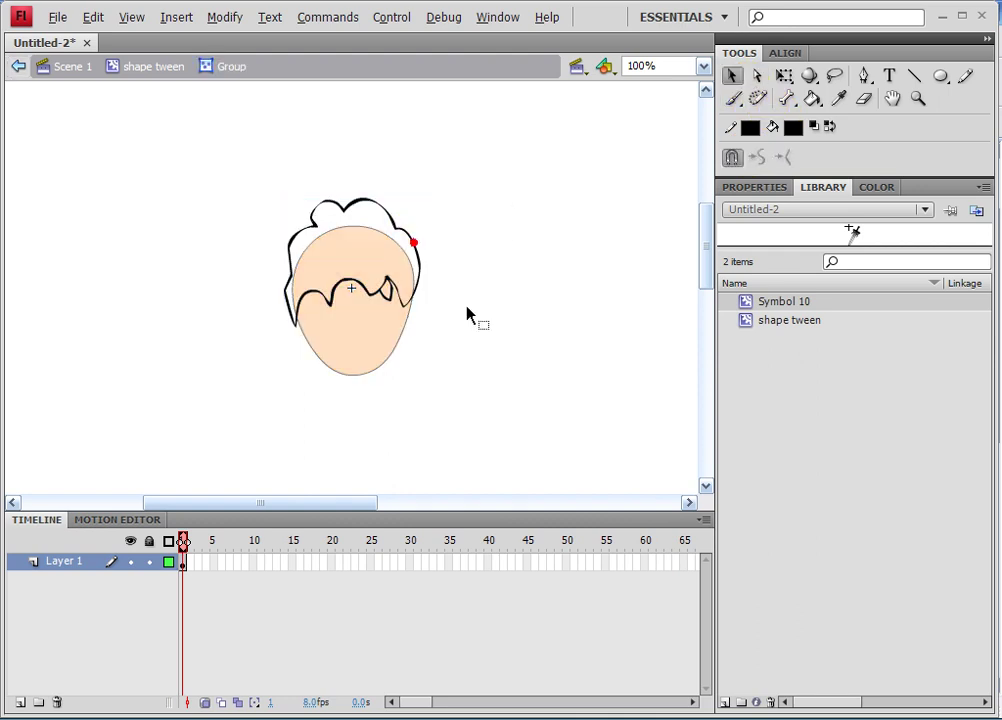
Step: Clean up the overlapping strokes in the fringe of the hair outline with a smaller round eraser
left_click(864, 99)
double_click(866, 101)
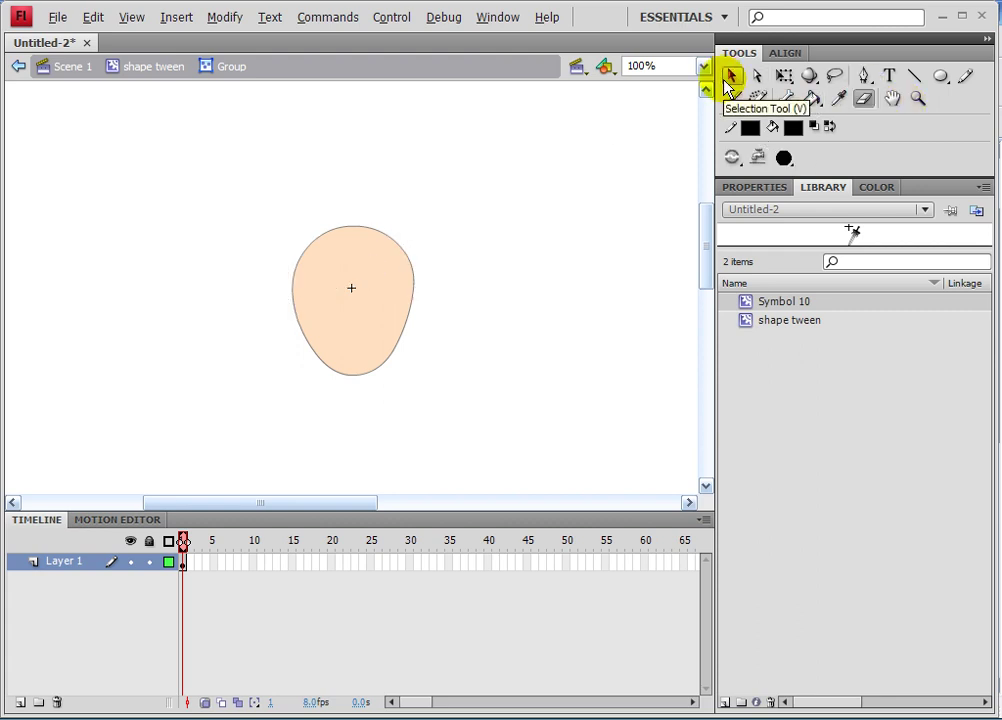
key("ctrl+z")
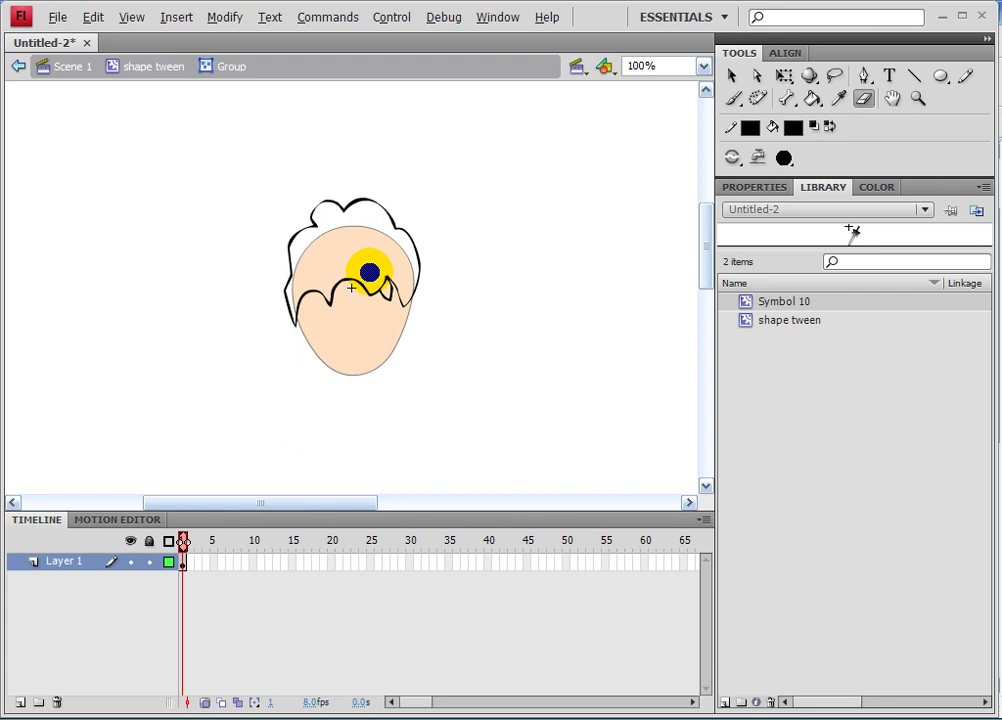
left_click(788, 160)
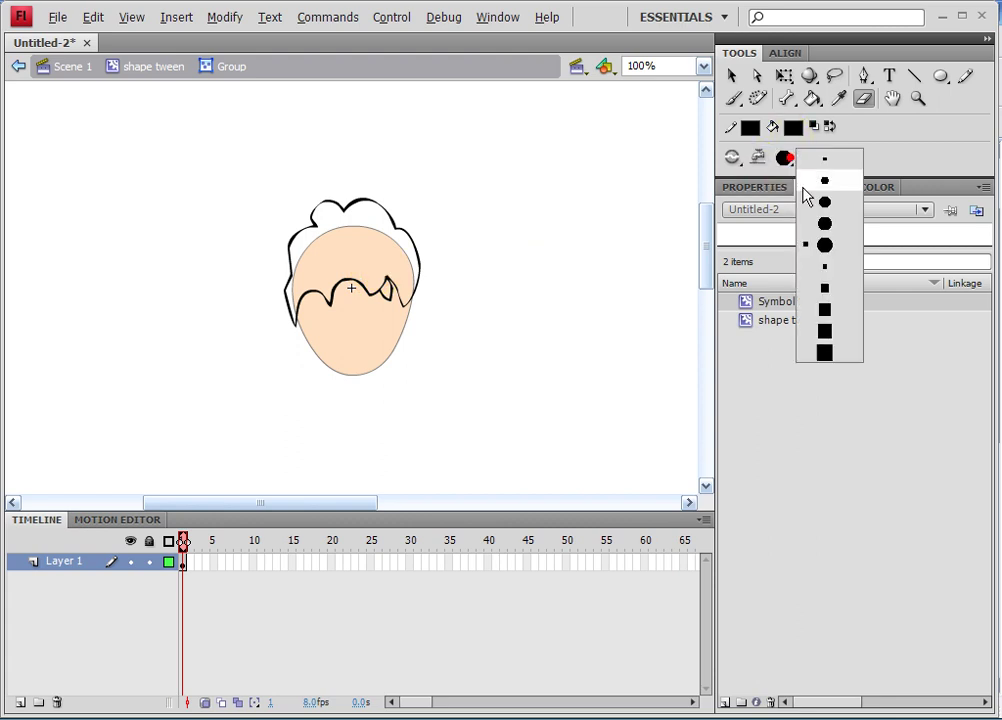
left_click(835, 200)
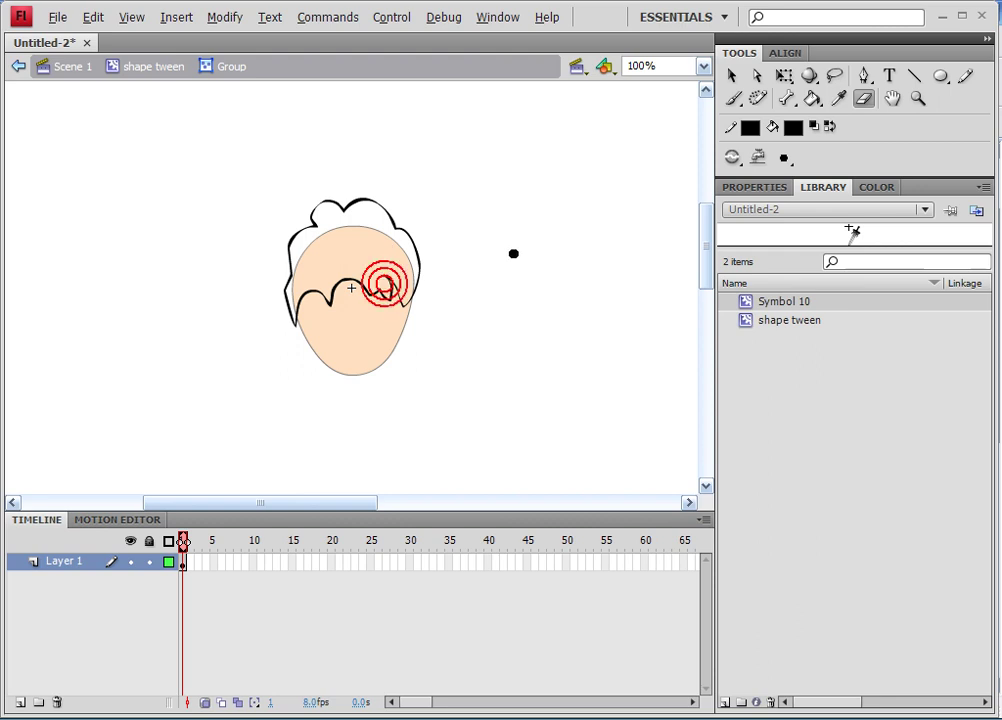
Step: Flatten and slightly skew the top part of the hair outline with Free Transform
left_click(733, 76)
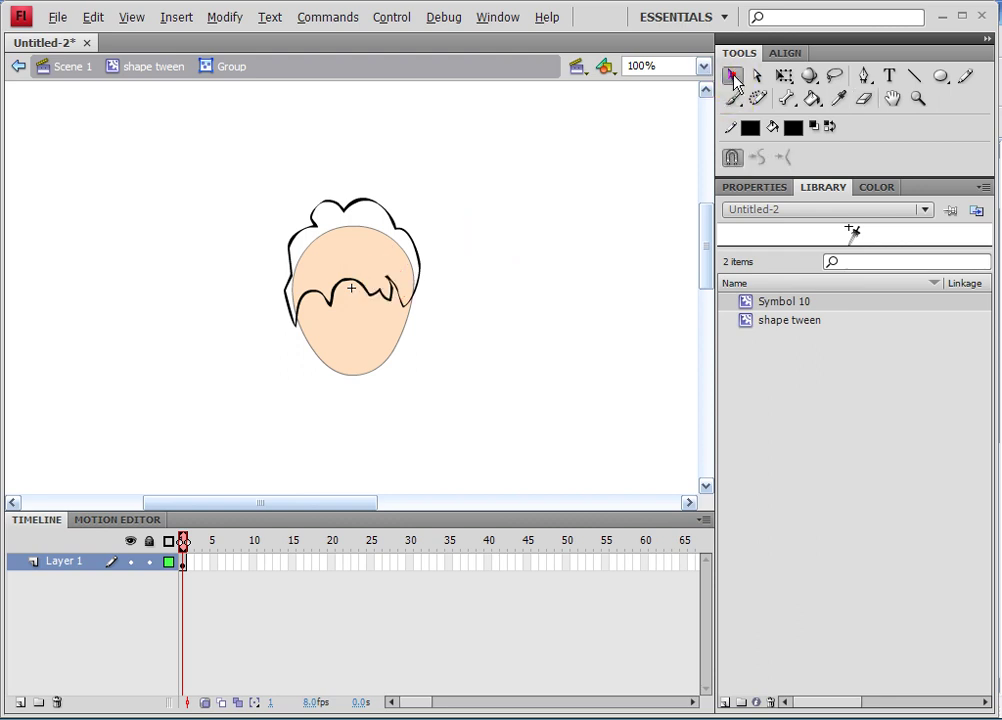
left_click_drag(227, 140, 485, 252)
left_click(784, 75)
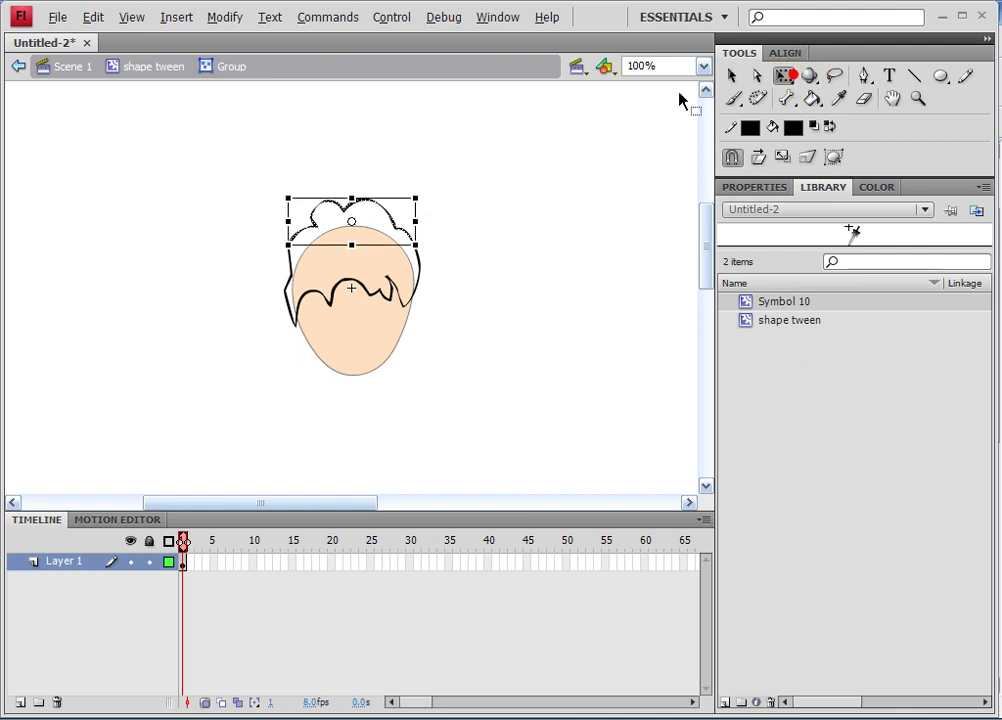
left_click_drag(350, 197, 376, 208)
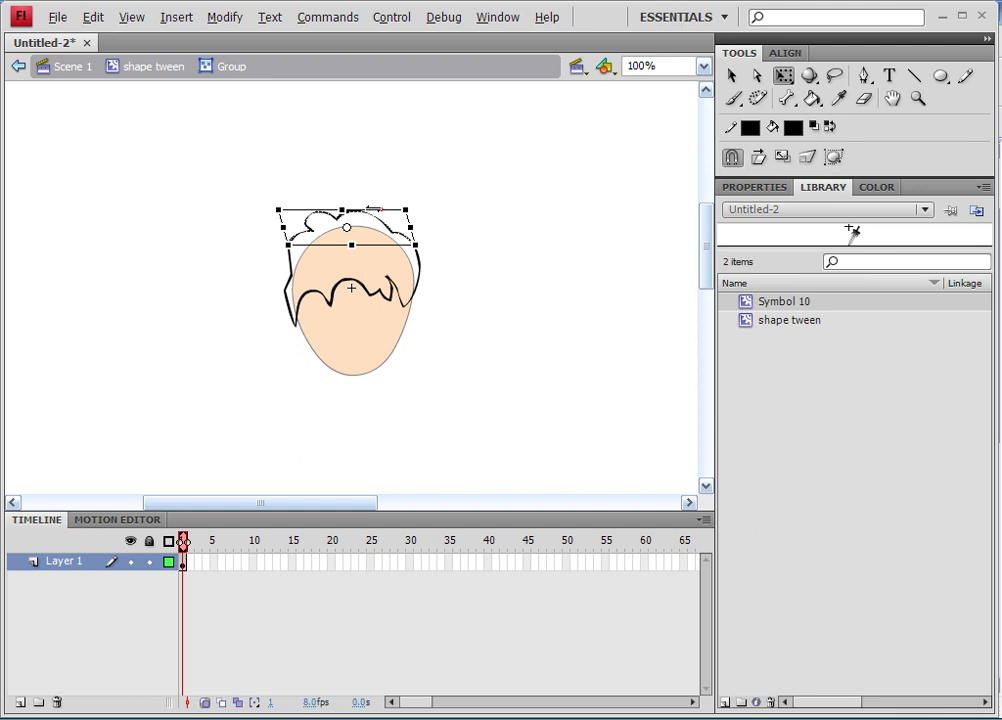
left_click(497, 172)
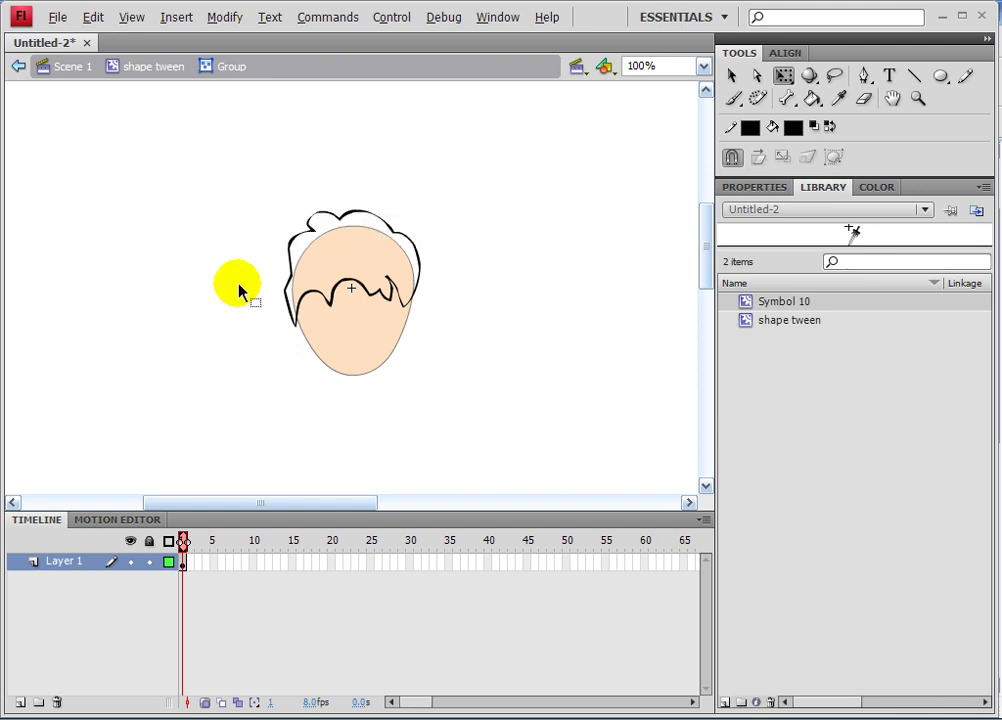
left_click_drag(299, 334, 306, 347)
key("ctrl+z")
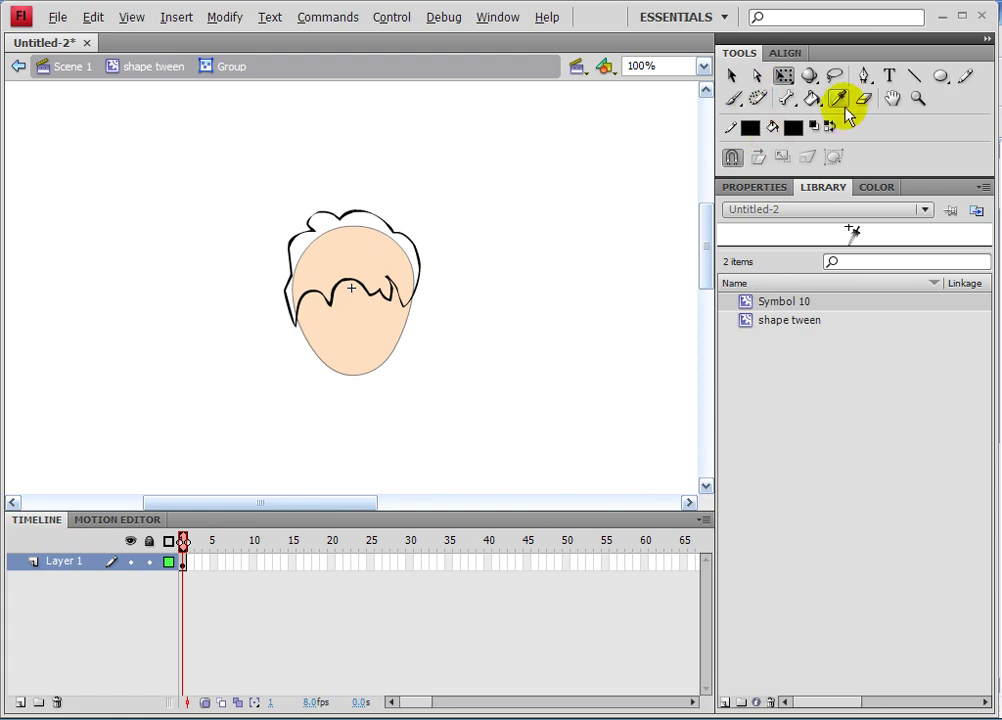
Step: Fill the hair outline with golden yellow #FFCC32 using the Paint Bucket
left_click(812, 98)
left_click(794, 127)
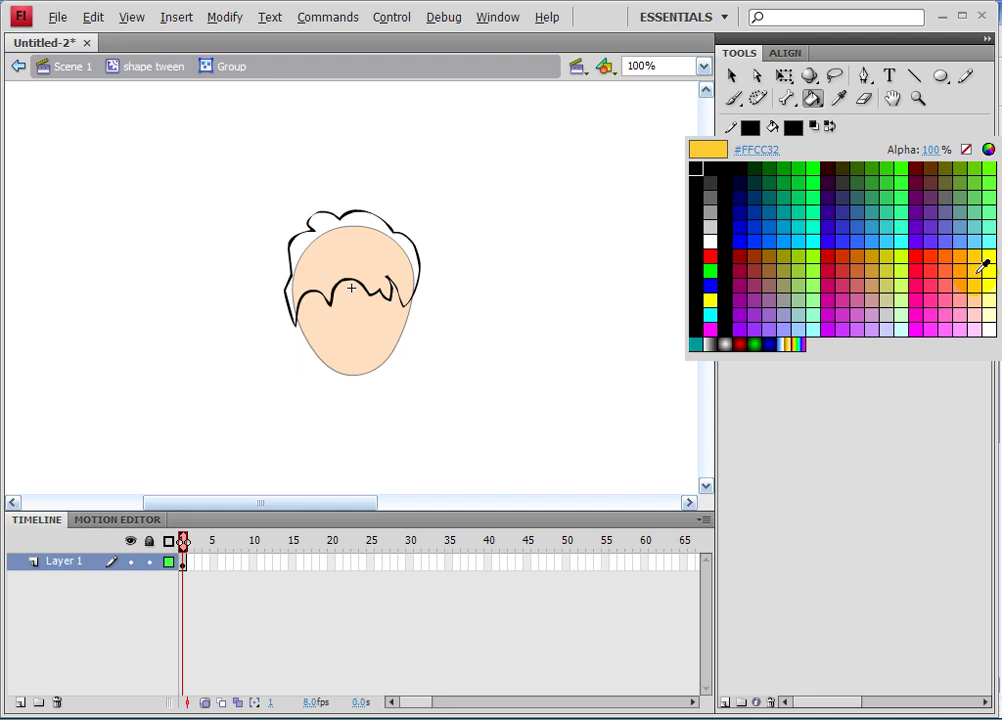
left_click(982, 265)
left_click(369, 236)
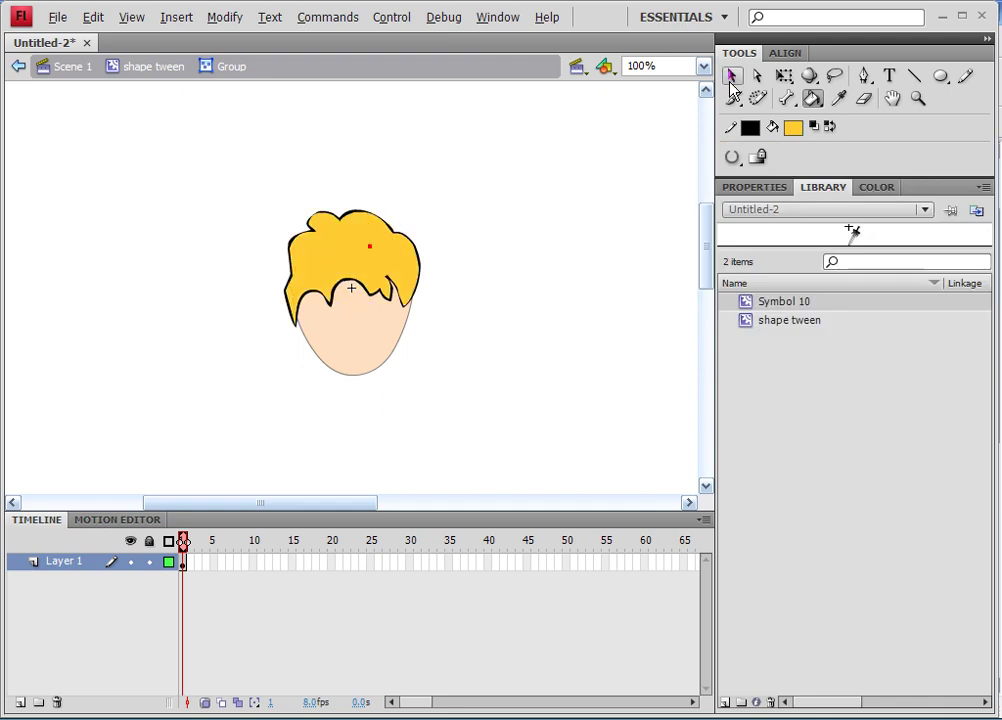
Step: Try to paint a bright yellow #FFFF00 brush highlight on the hair near the fringe
left_click(733, 77)
left_click(732, 98)
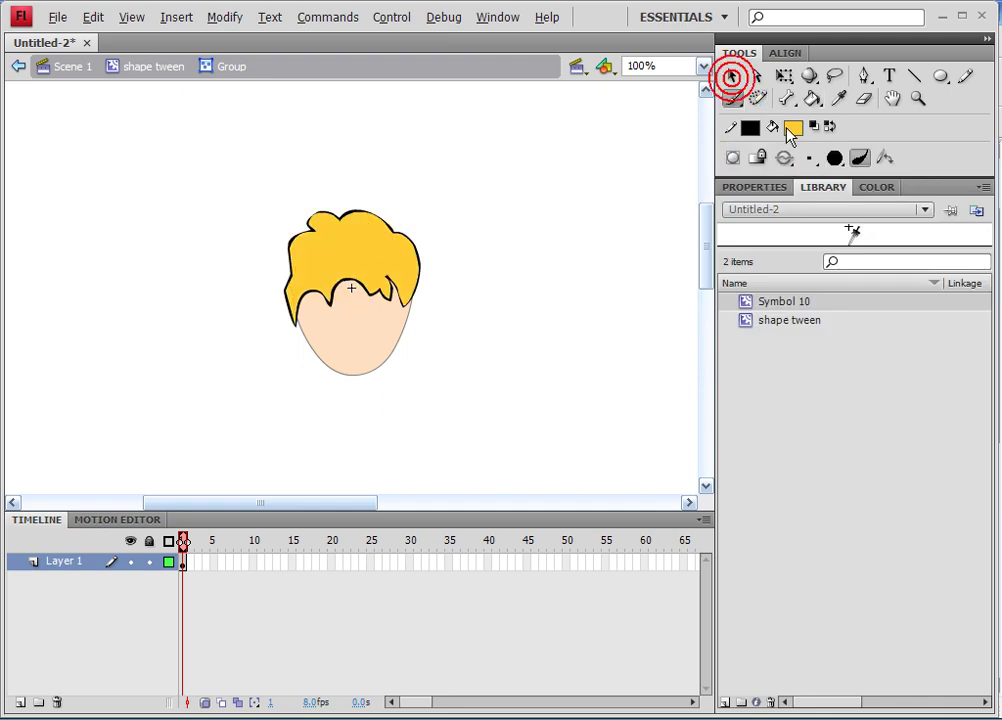
left_click(793, 127)
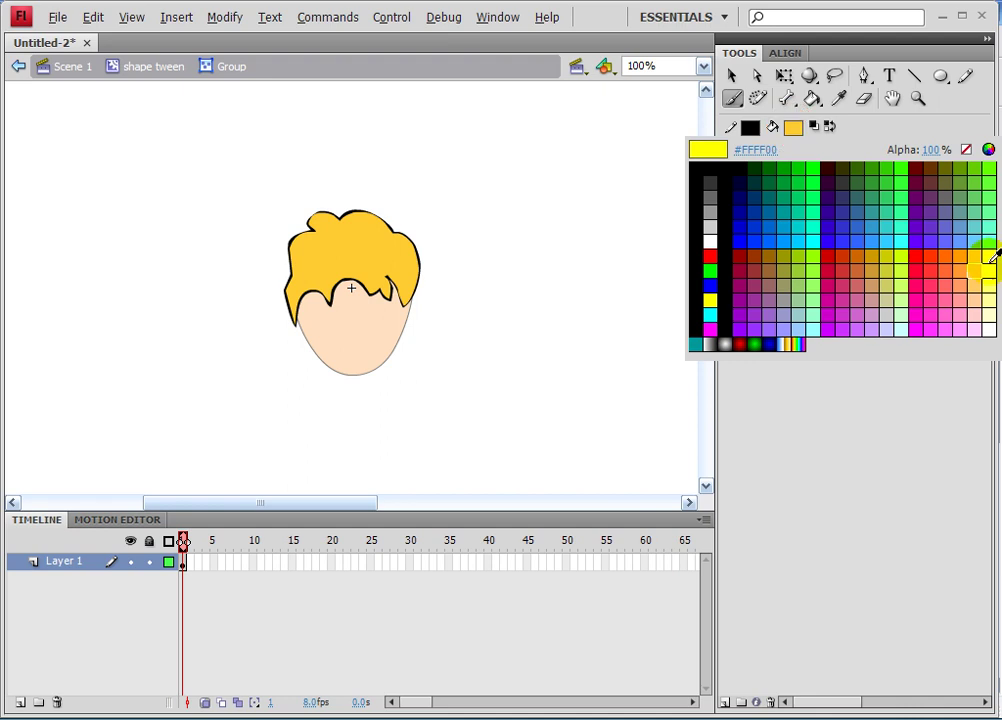
left_click(987, 257)
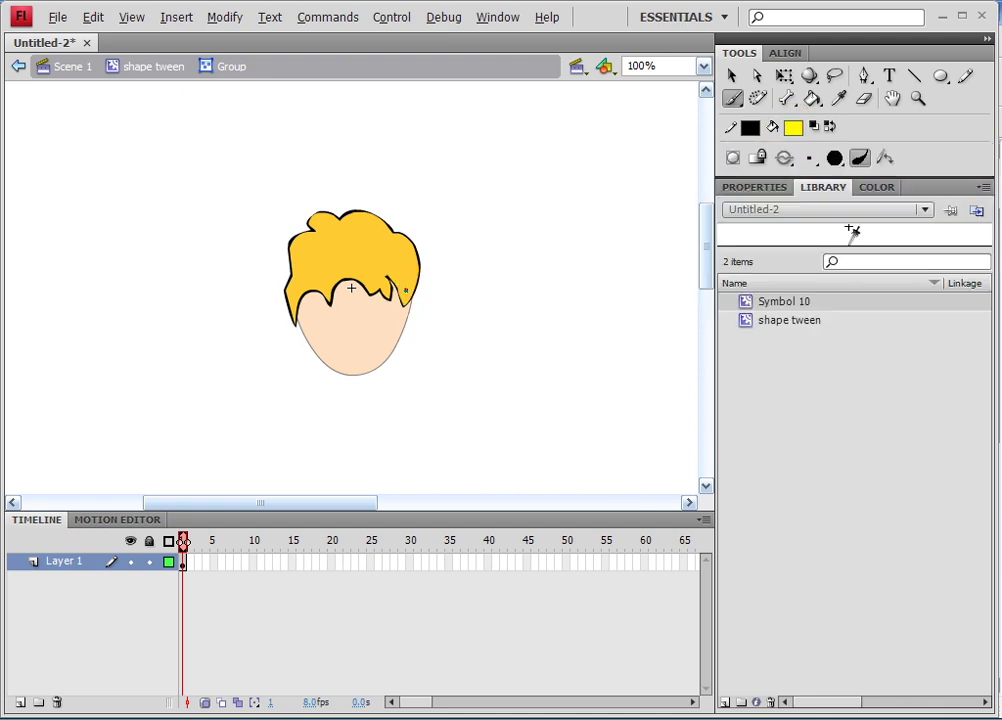
left_click_drag(403, 249, 388, 276)
Step: Undo all the hair work, including its fill, reshaping, grouping and outline, back to the plain head
key("ctrl+z")
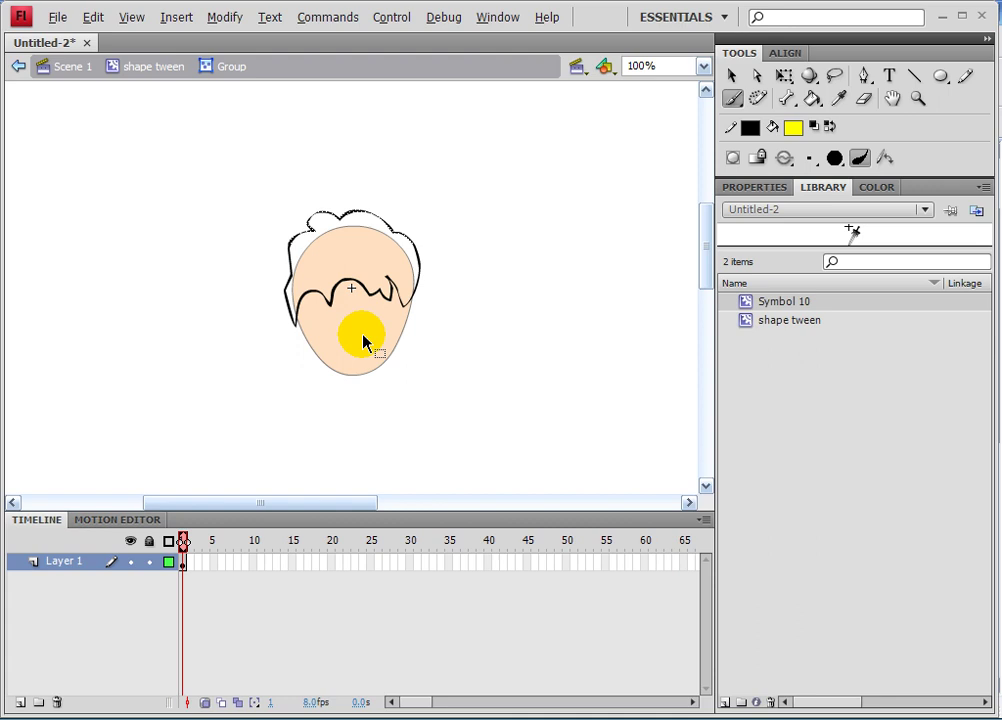
key("ctrl+z")
key("ctrl+z")
key("ctrl+z")
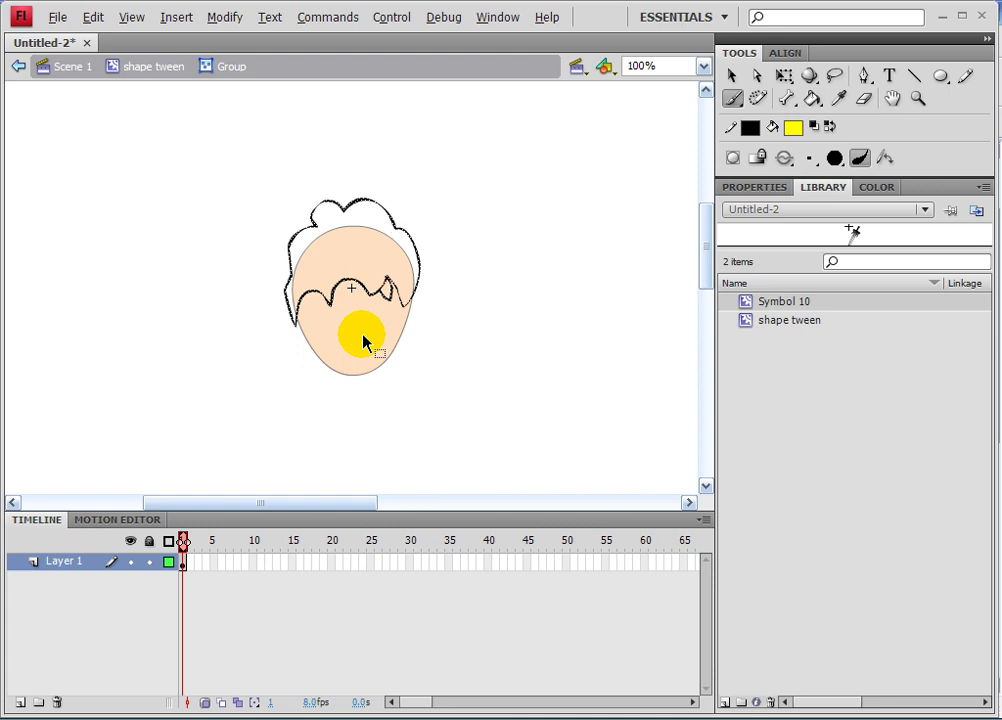
left_click(731, 77)
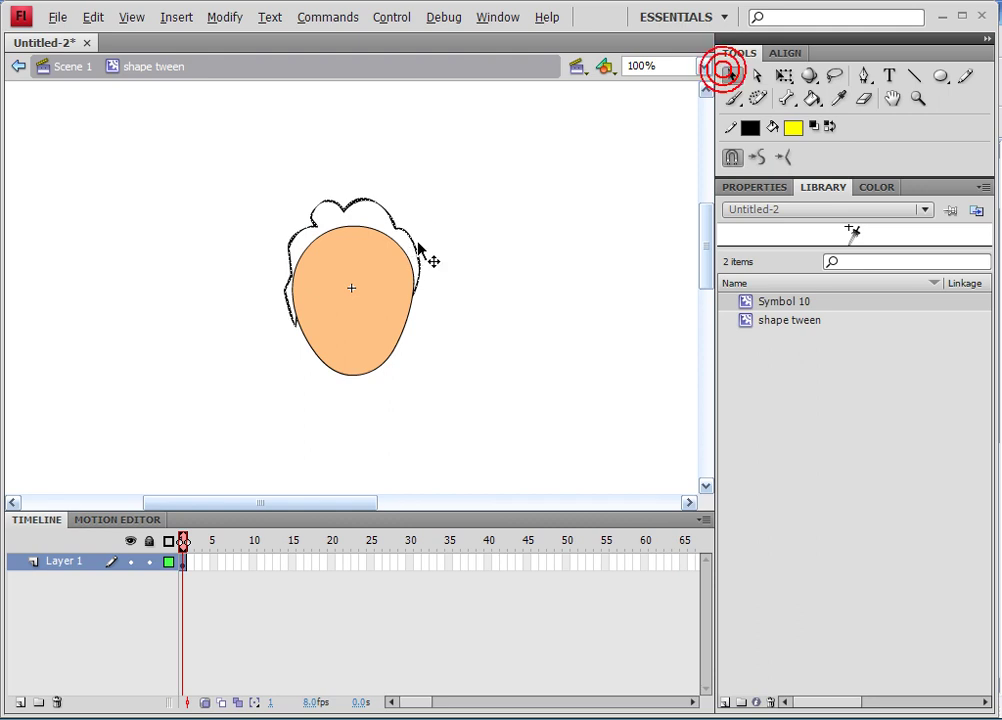
key("ctrl+z")
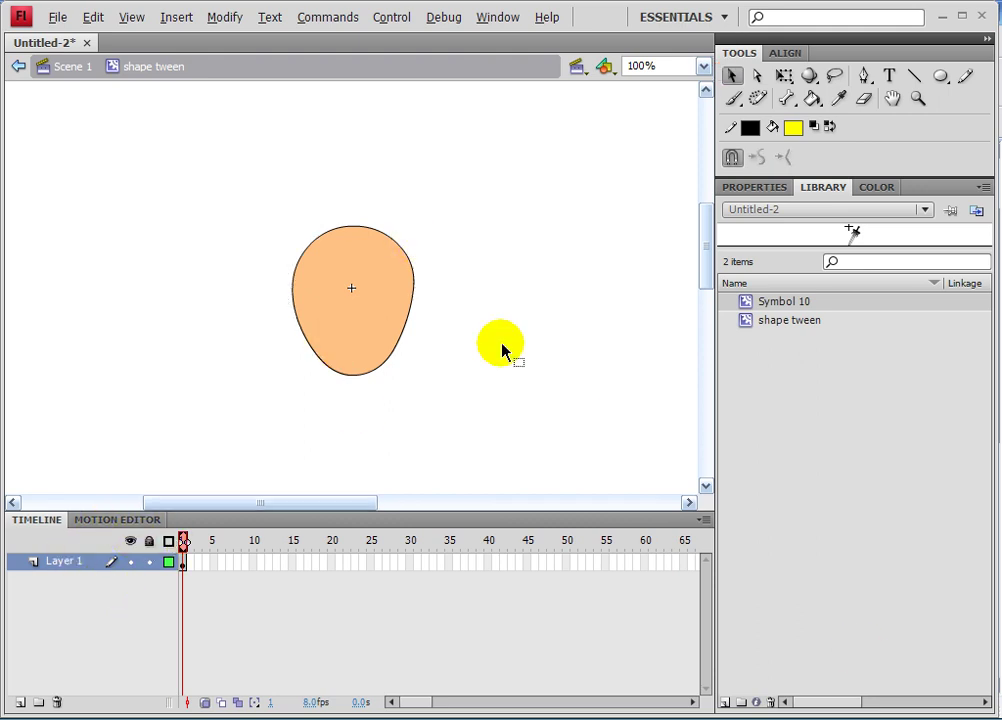
Step: Add a new layer above Layer 1 in the shape tween symbol
left_click(18, 702)
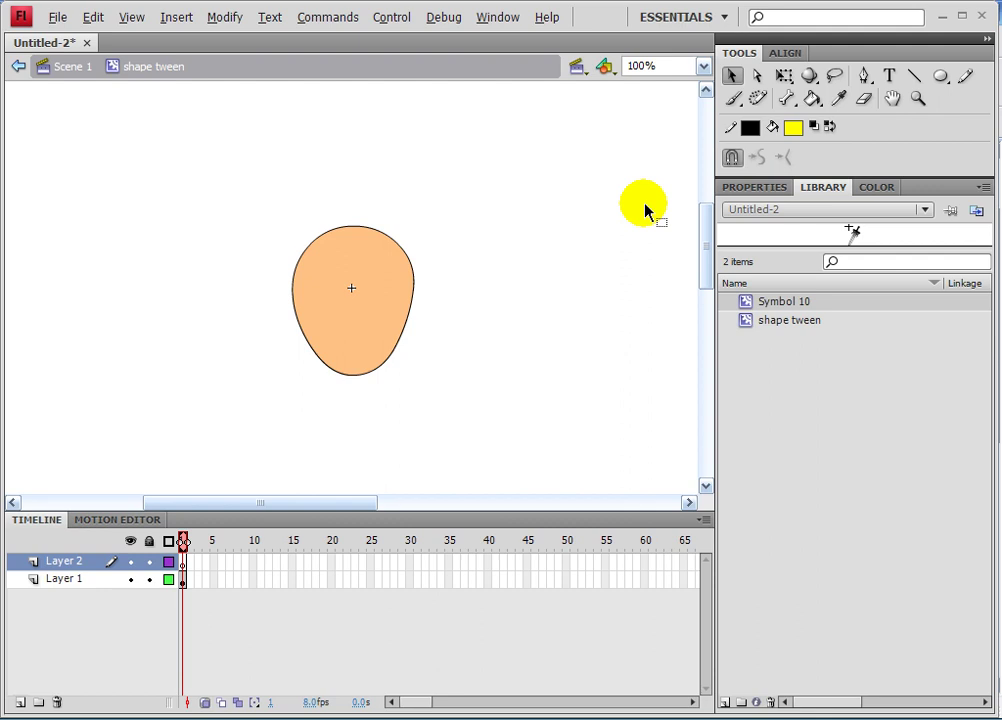
left_click(914, 77)
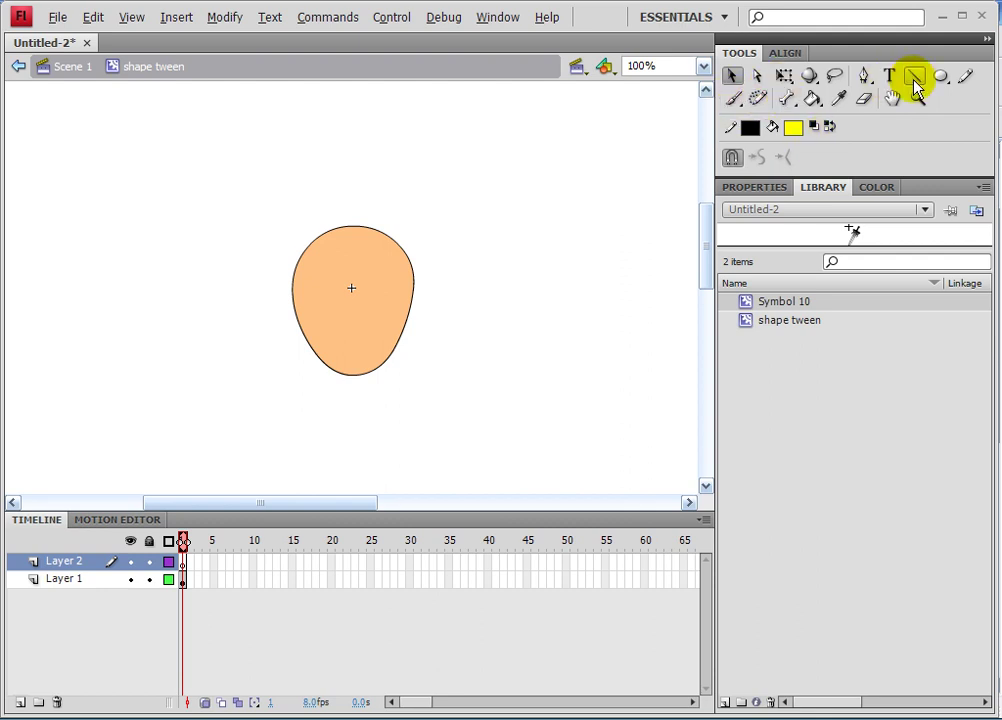
left_click(732, 76)
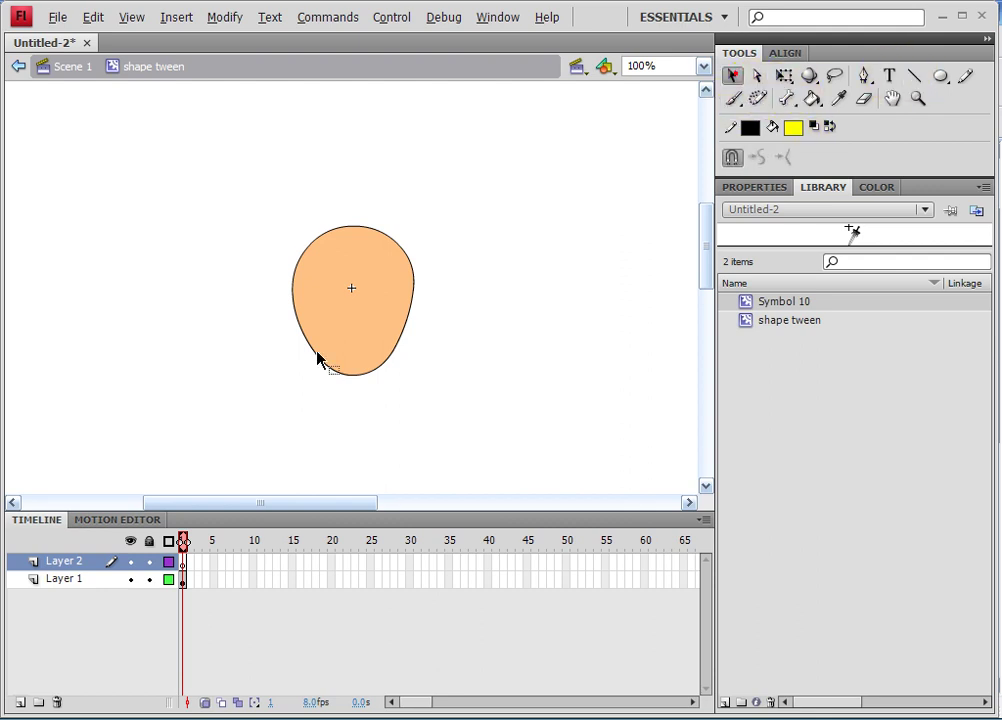
Step: Delete the peach fill from the head group, keeping its black outline, and break the group apart
double_click(308, 343)
left_click(441, 293)
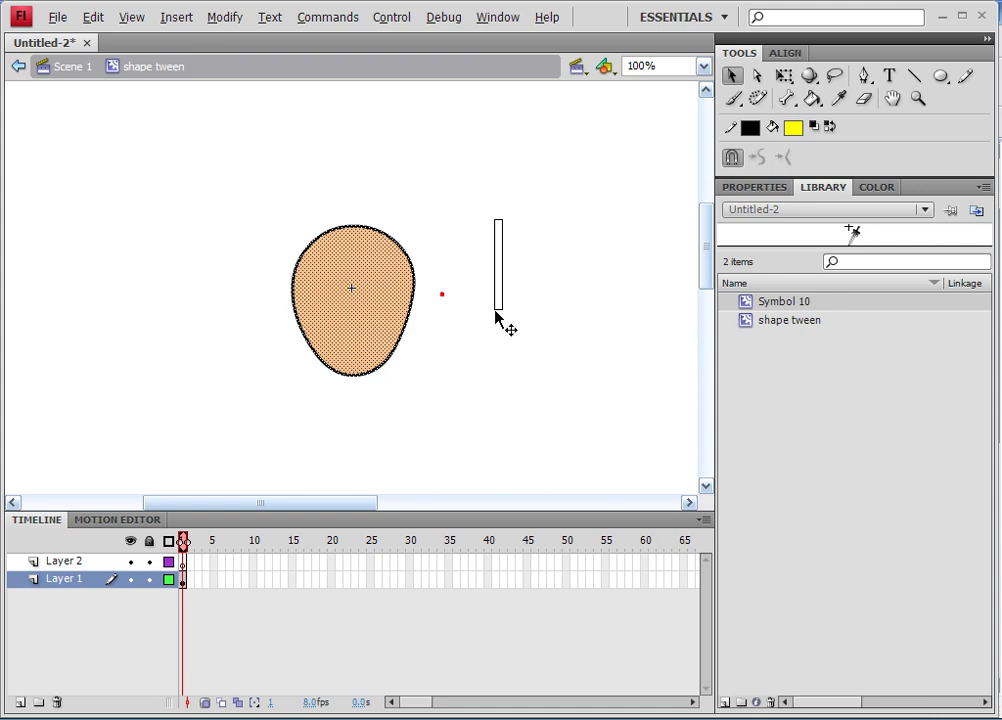
left_click(383, 293)
key("Delete")
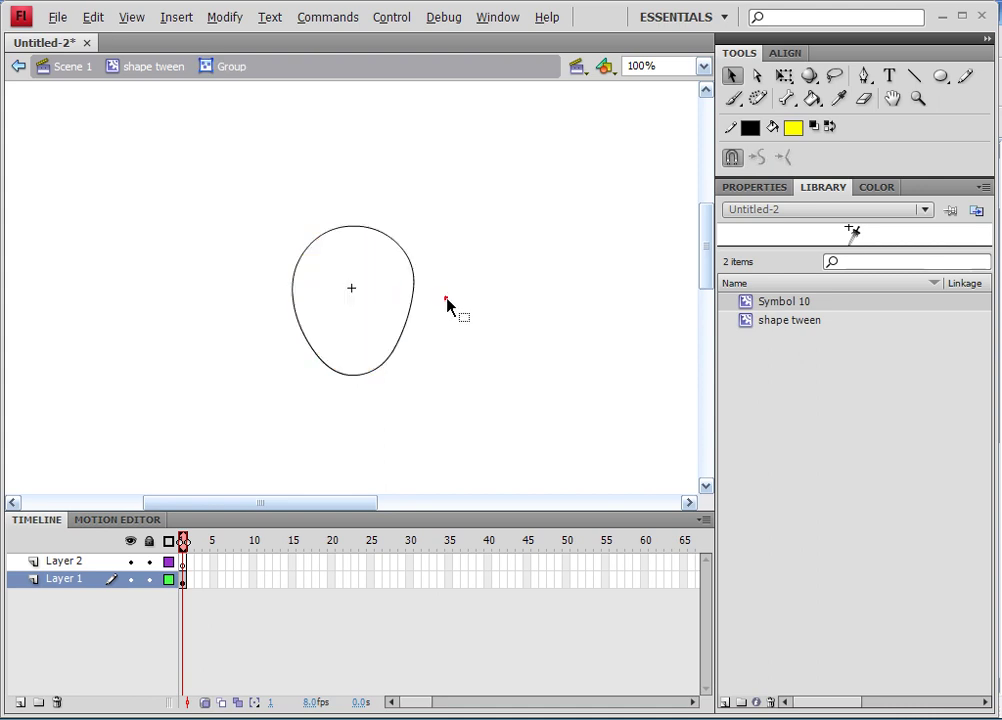
double_click(445, 295)
key("ctrl+b")
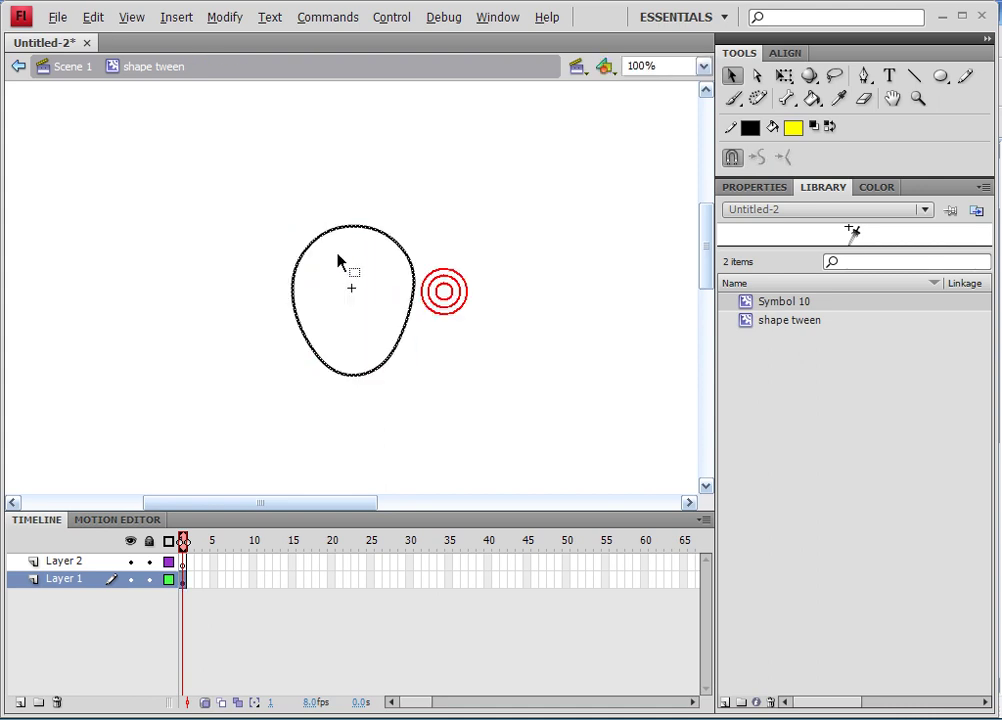
left_click_drag(231, 421, 232, 422)
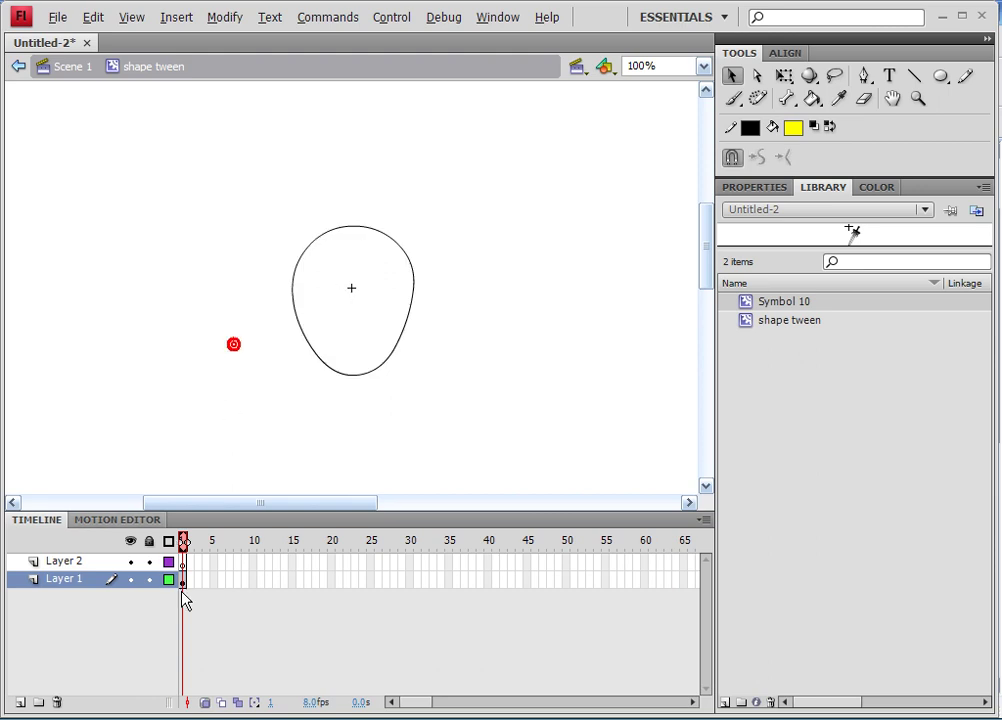
Step: Make Layer 2 active with the Pencil tool, and show Layer 1 as outlines and lock it
left_click(184, 563)
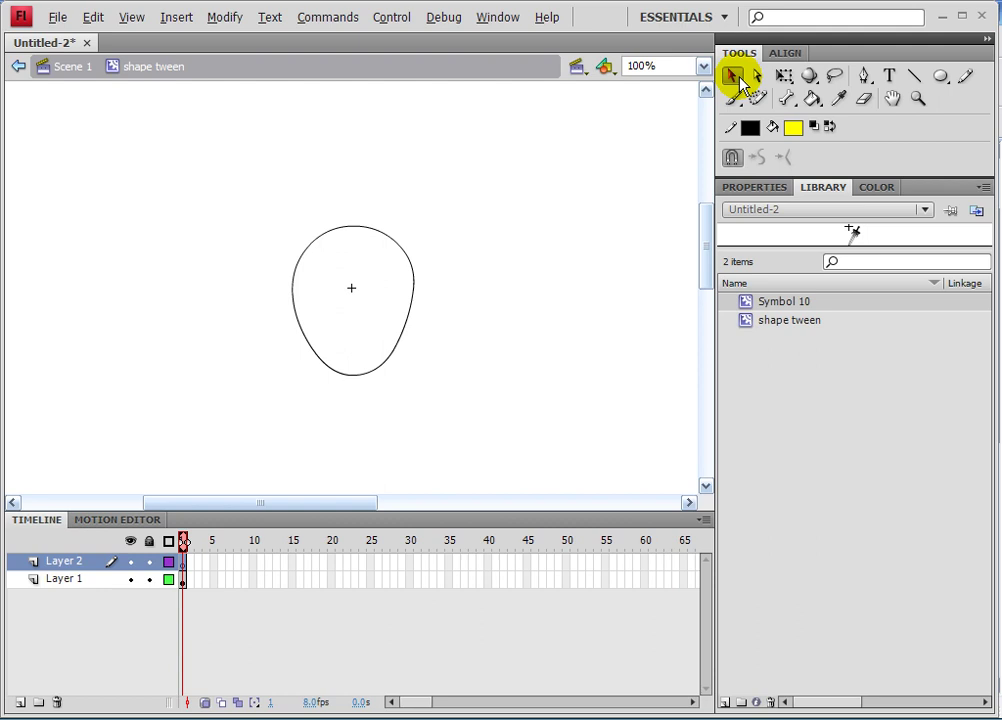
left_click(918, 79)
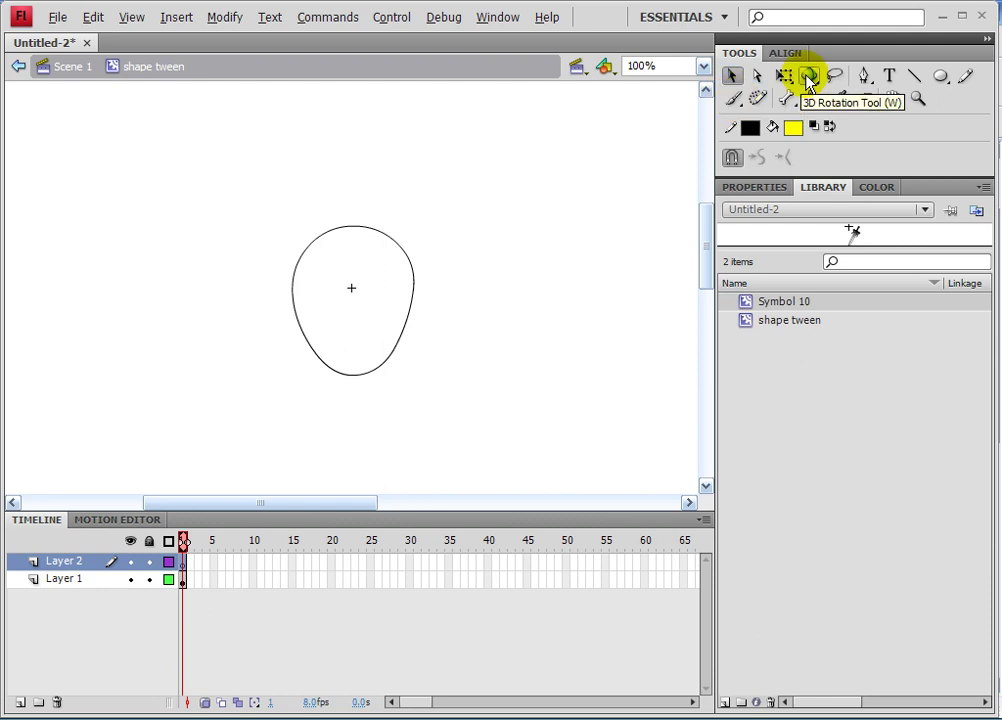
left_click(965, 79)
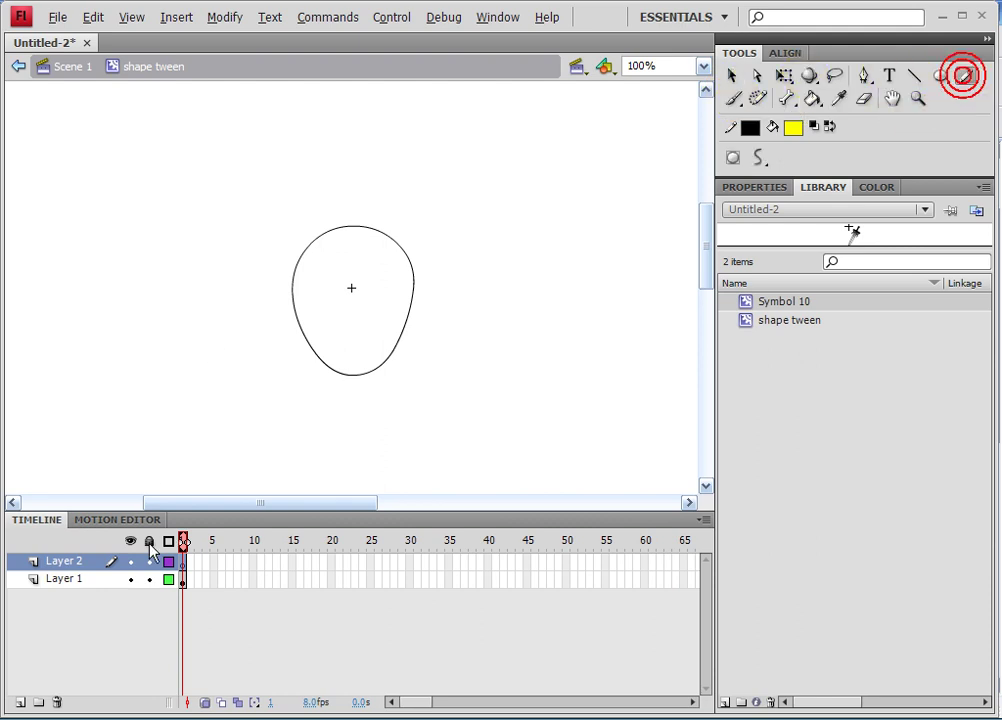
left_click(130, 578)
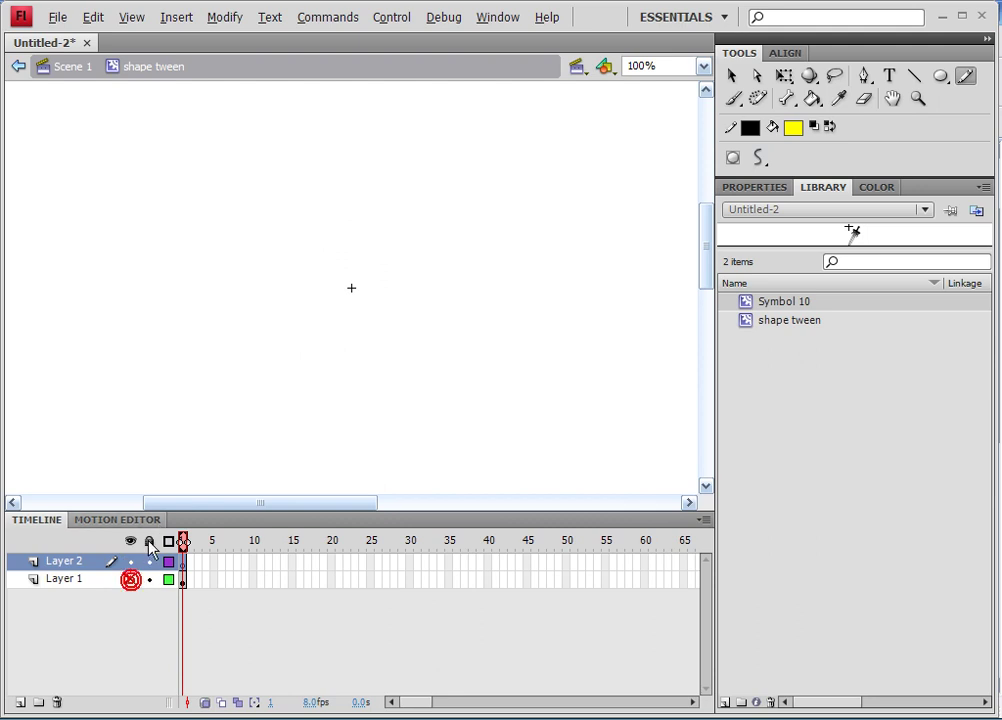
left_click(130, 578)
left_click(168, 579)
left_click(168, 579)
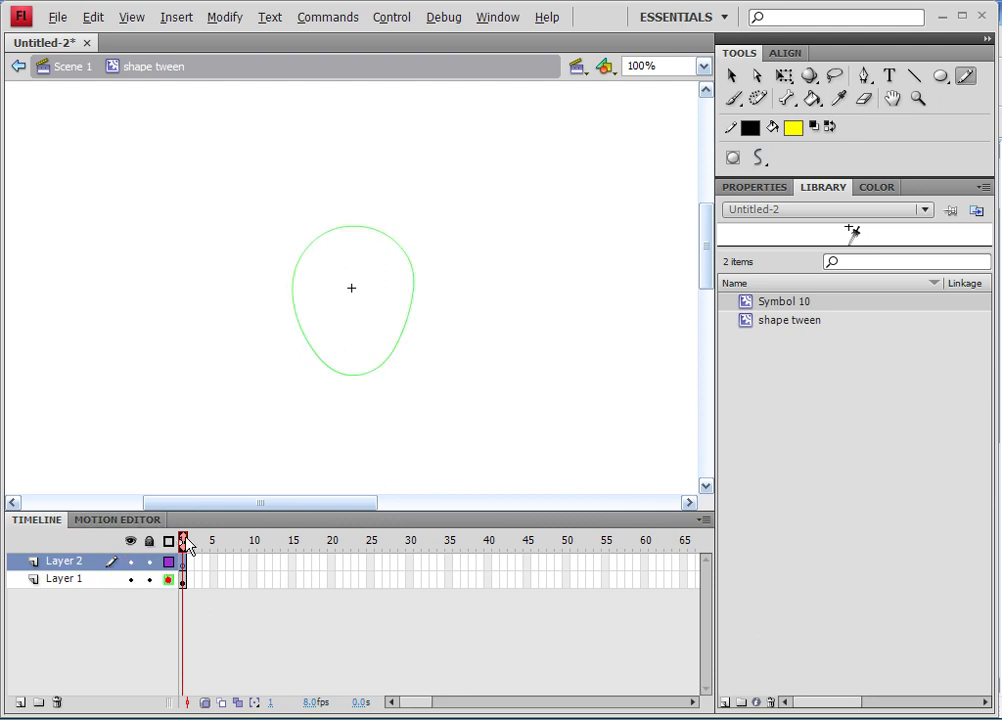
left_click(148, 579)
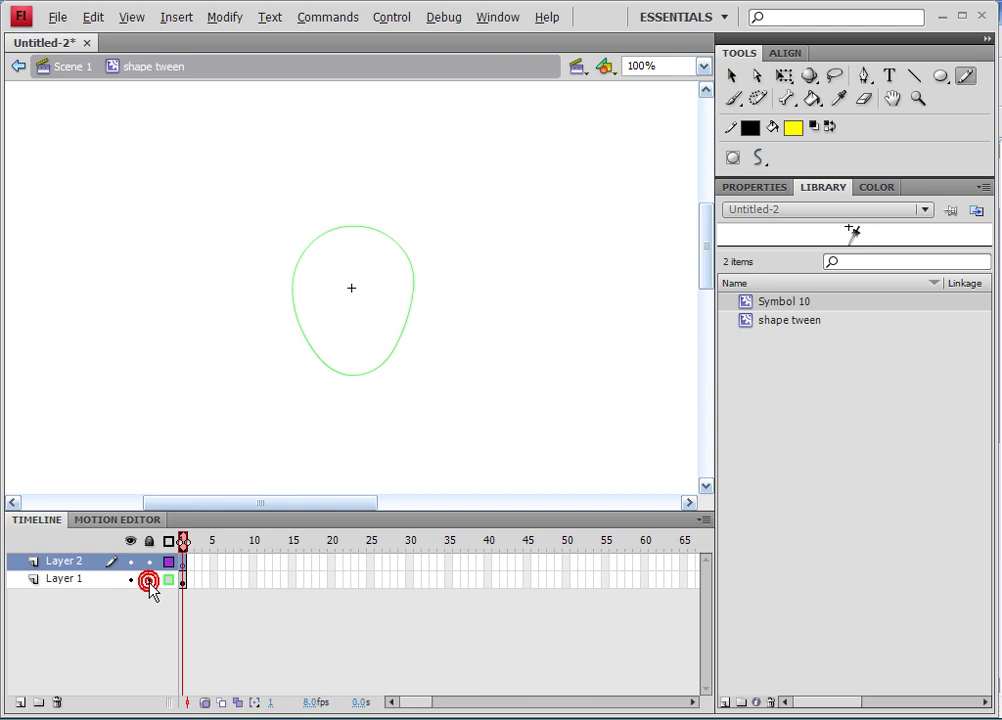
left_click(148, 579)
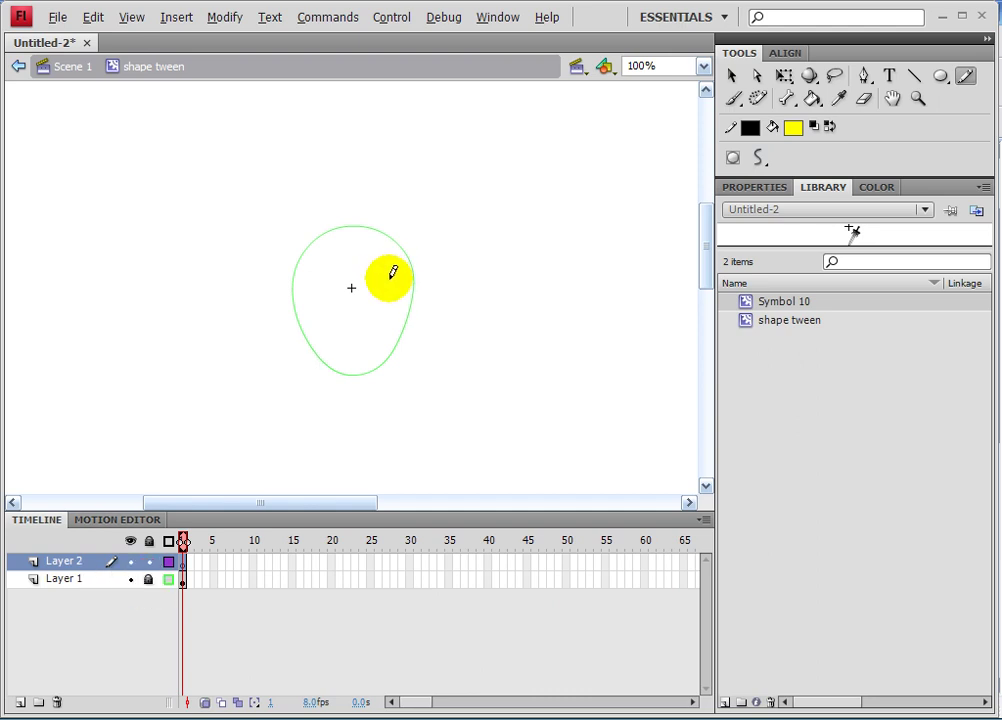
Step: Draw a closed hair outline with a jagged fringe and a small tuft around the upper head on Layer 2, and smooth it
left_click_drag(388, 274, 400, 285)
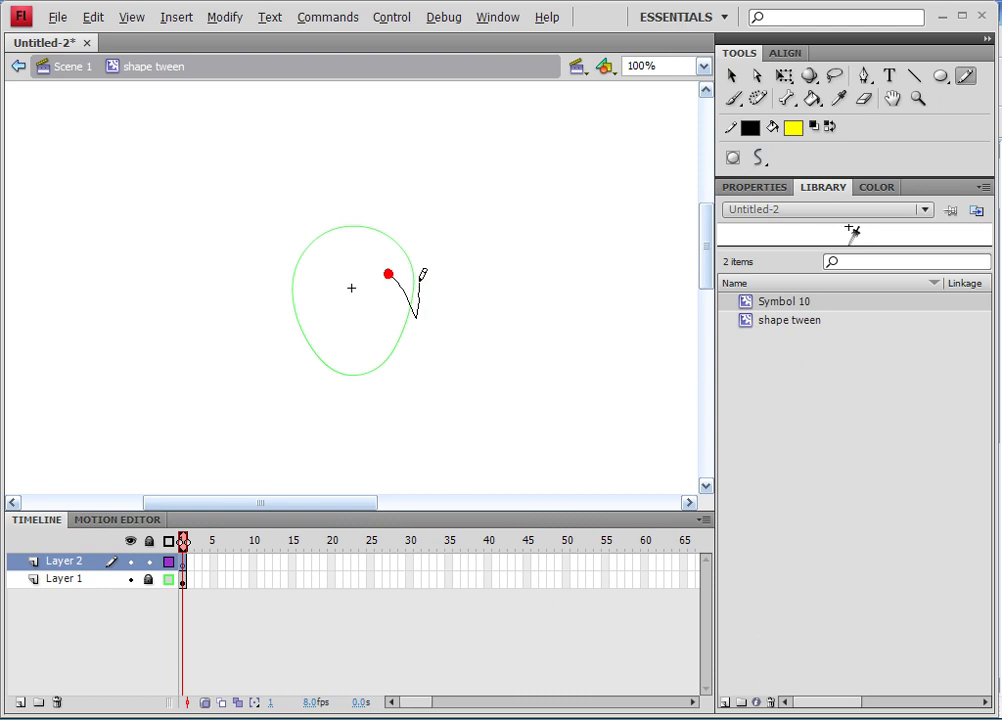
mouse_move(419, 244)
left_mouse_down()
mouse_move(363, 215)
mouse_move(309, 217)
mouse_move(294, 229)
mouse_move(290, 240)
mouse_move(310, 233)
mouse_move(284, 295)
mouse_move(296, 321)
mouse_move(303, 289)
mouse_move(318, 277)
mouse_move(339, 307)
mouse_move(391, 273)
left_mouse_up()
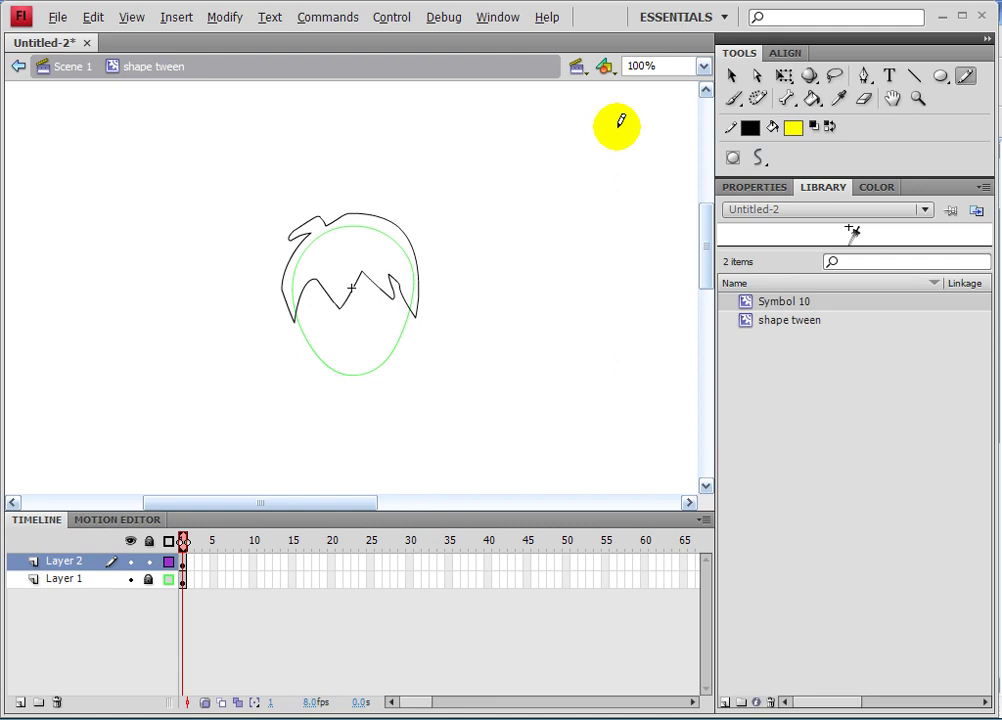
left_click(729, 77)
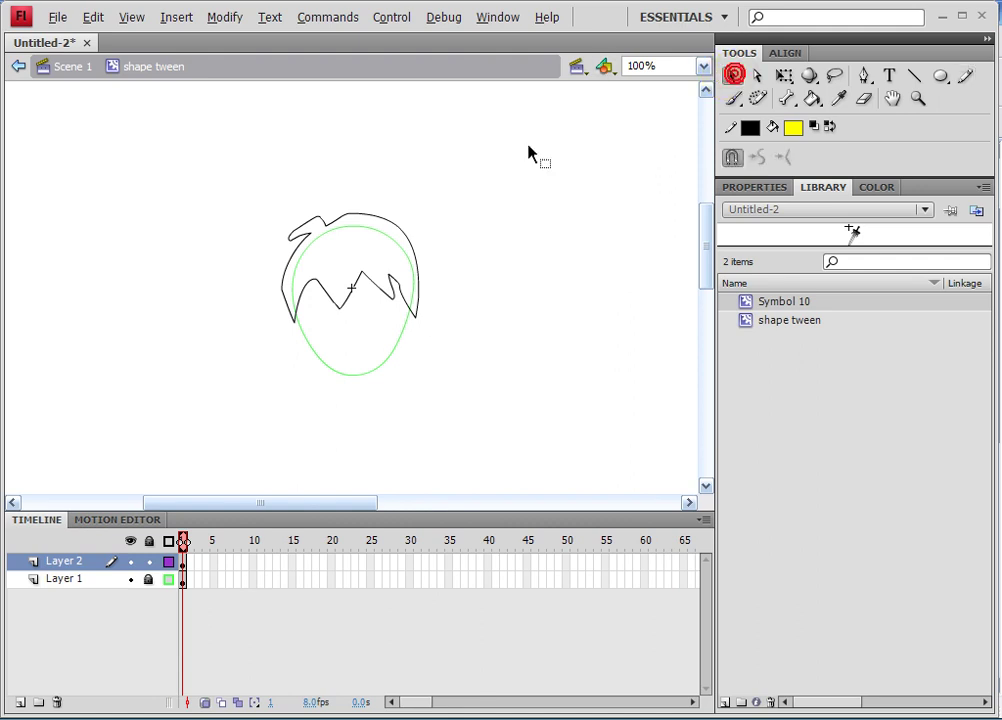
mouse_move(519, 136)
left_mouse_down()
mouse_move(476, 253)
mouse_move(150, 456)
left_mouse_up()
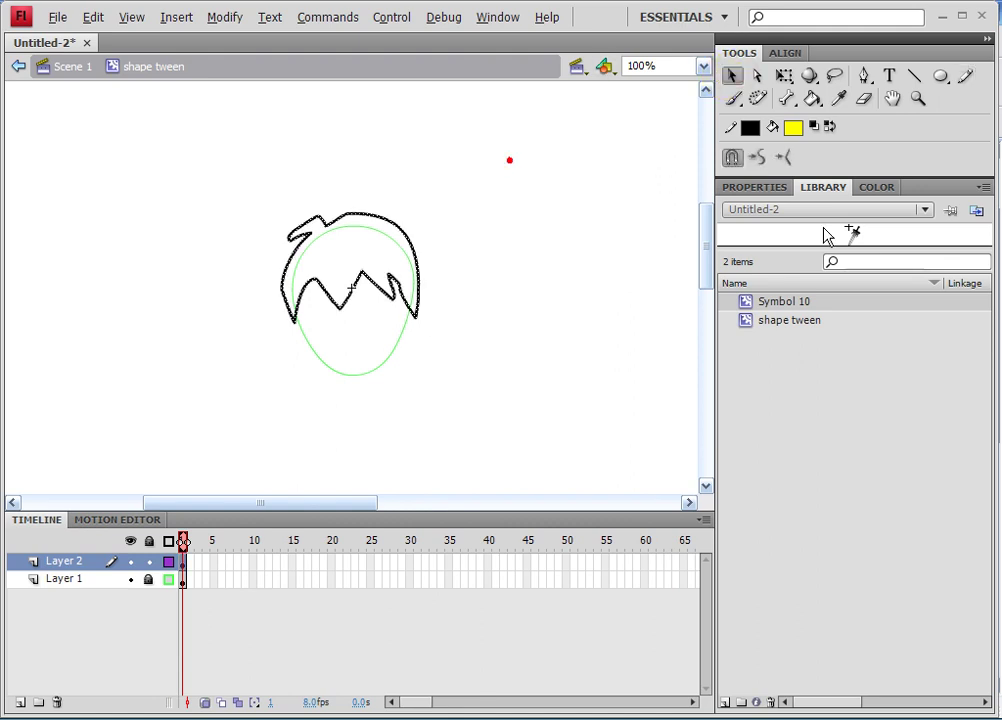
left_click(759, 159)
left_click(533, 231)
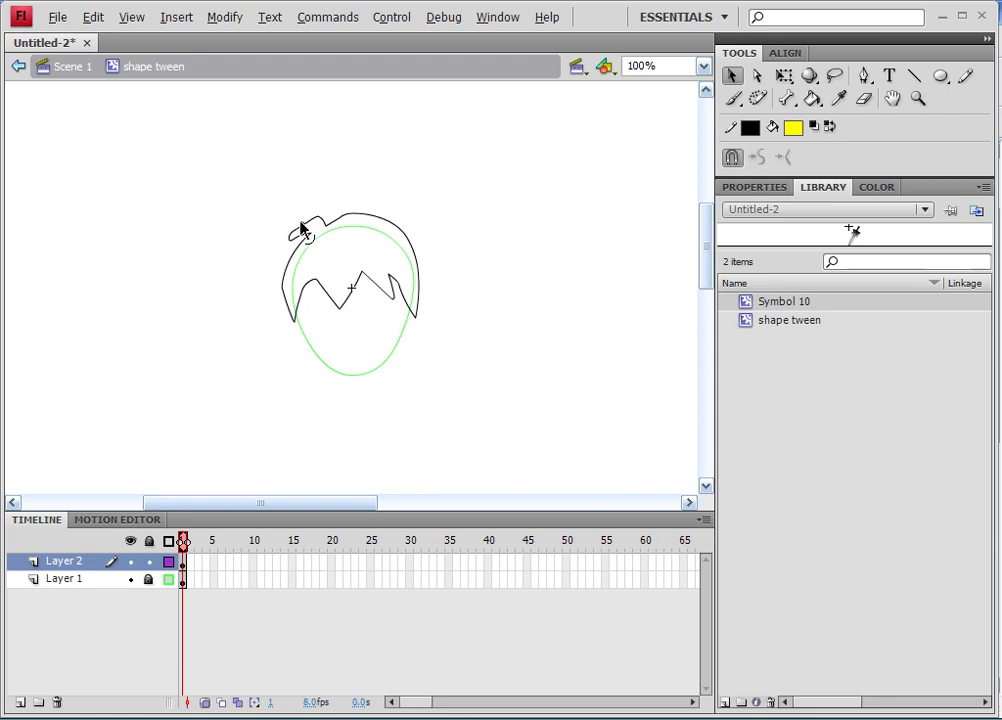
Step: Bend the upper edge of the small hair tuft slightly outward into a rounder curve
left_click_drag(301, 224, 300, 218)
left_click(362, 186)
left_click(301, 456)
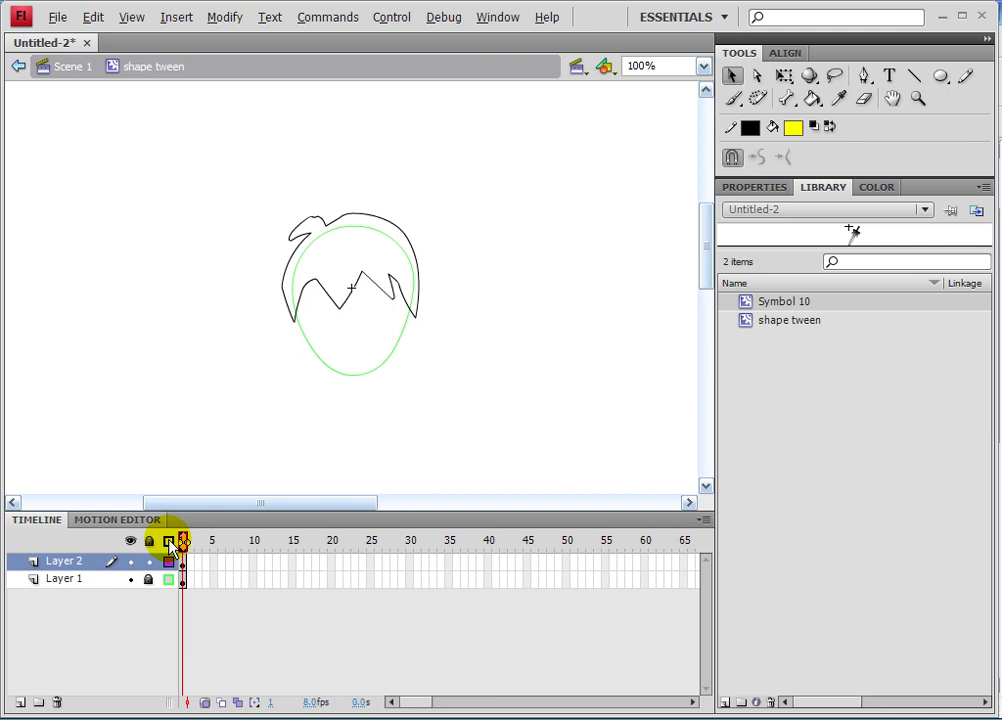
Step: Insert keyframes at frame 10 on both layers and create shape tweens from frame 1 on Layer 2 and Layer 1
left_click_drag(254, 558, 253, 583)
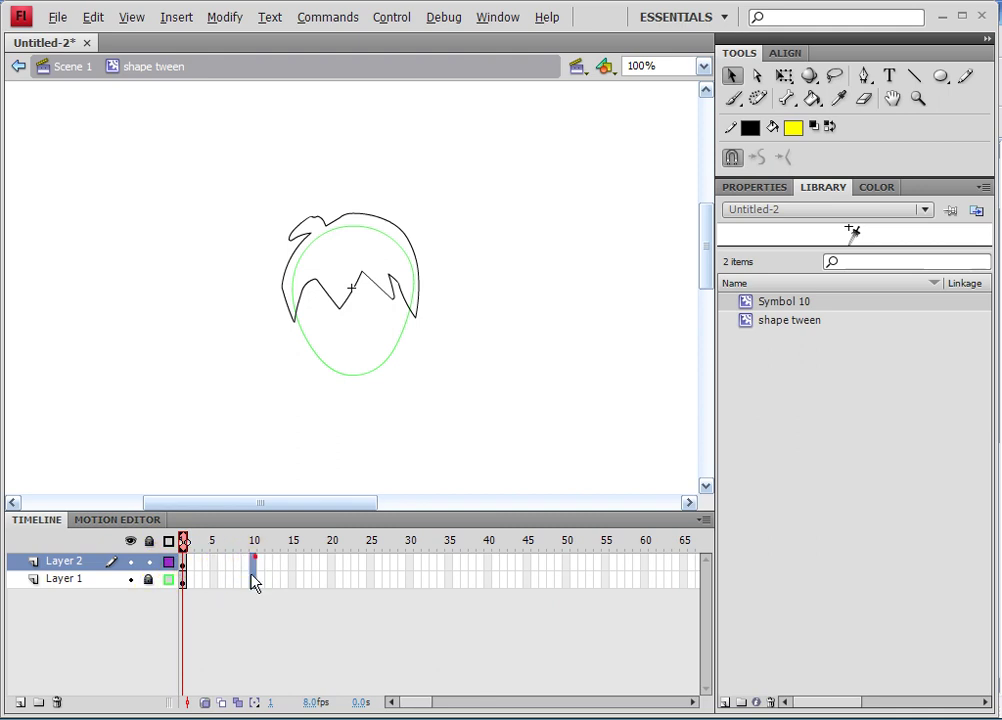
key("F6")
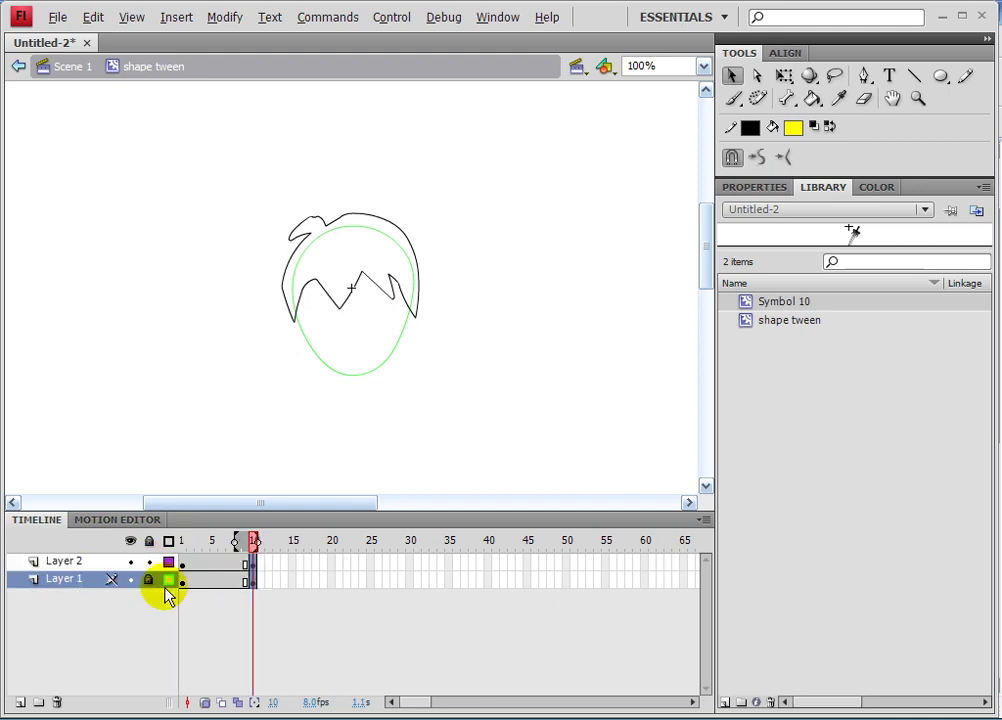
right_click(222, 563)
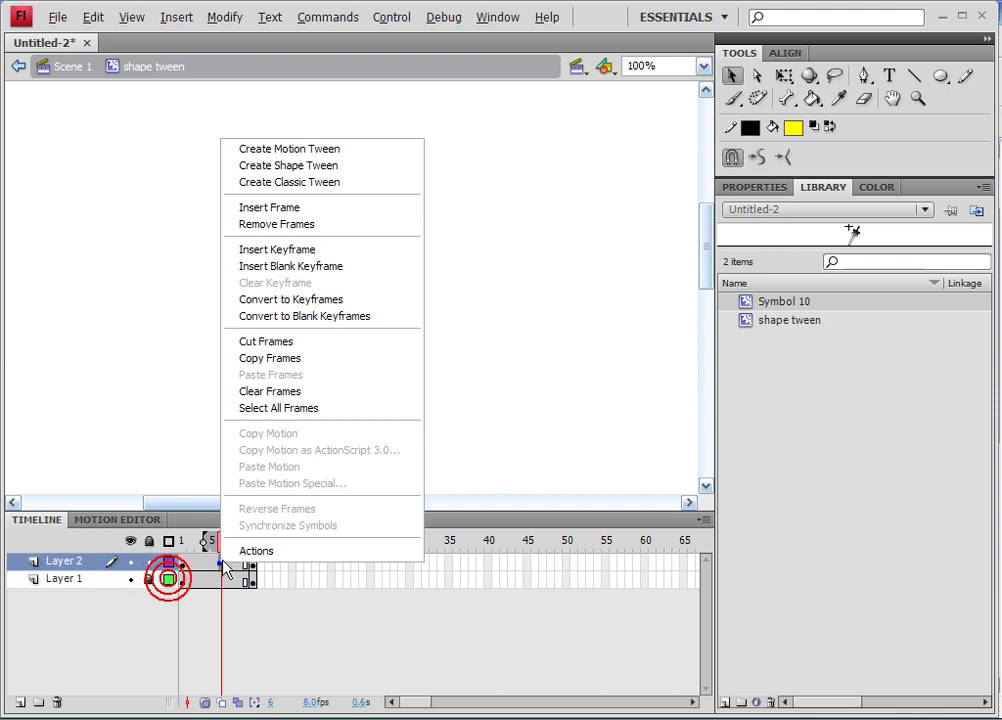
left_click(347, 167)
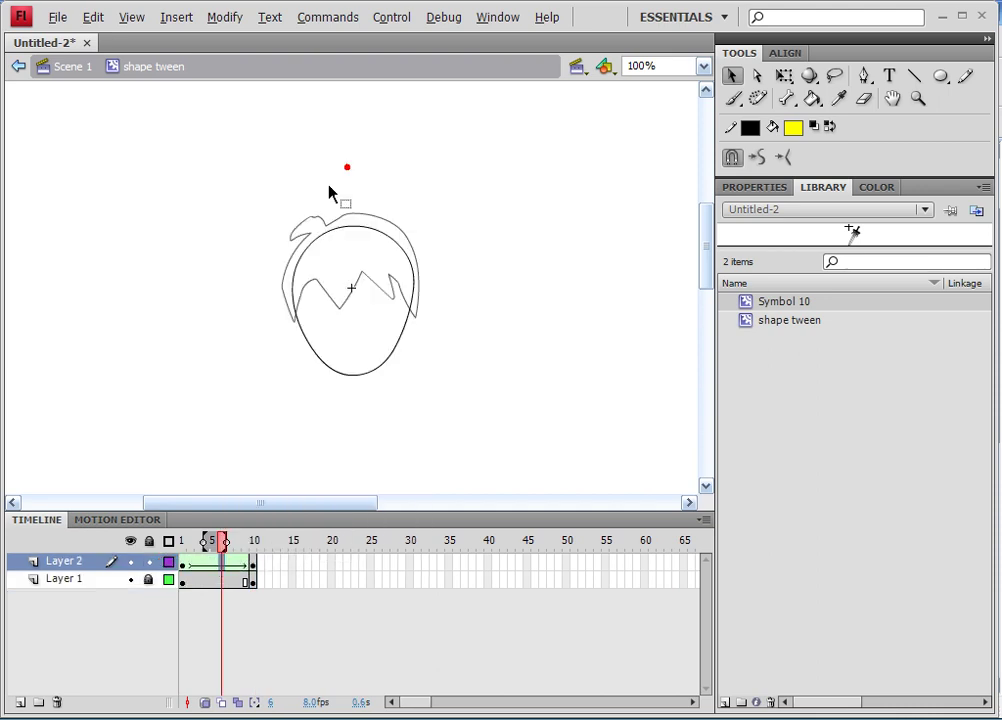
right_click(213, 580)
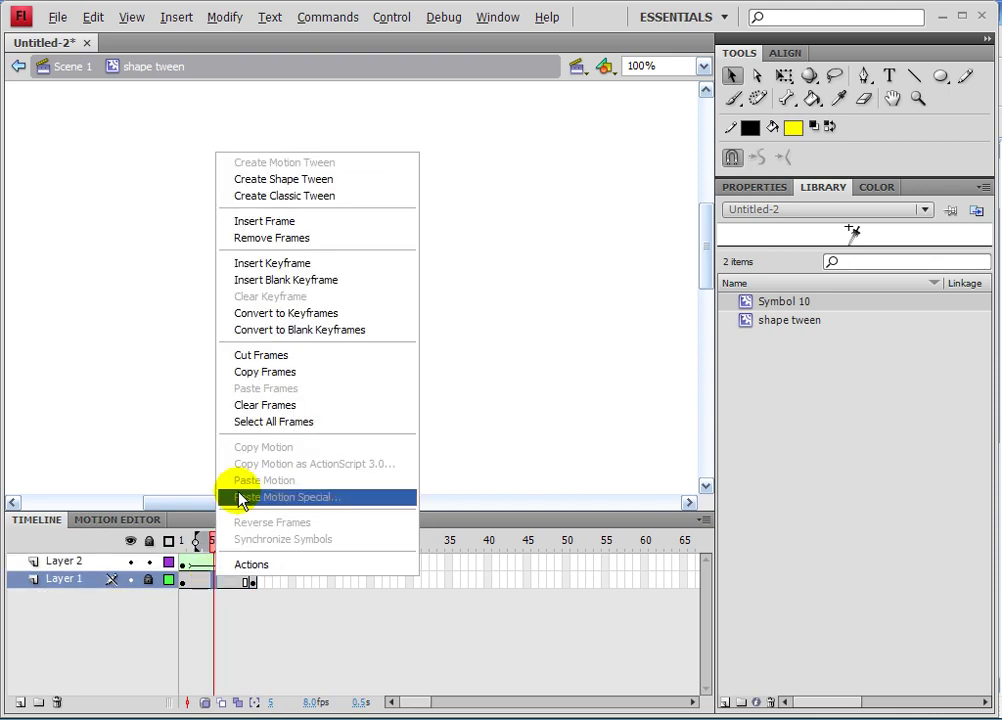
left_click(339, 182)
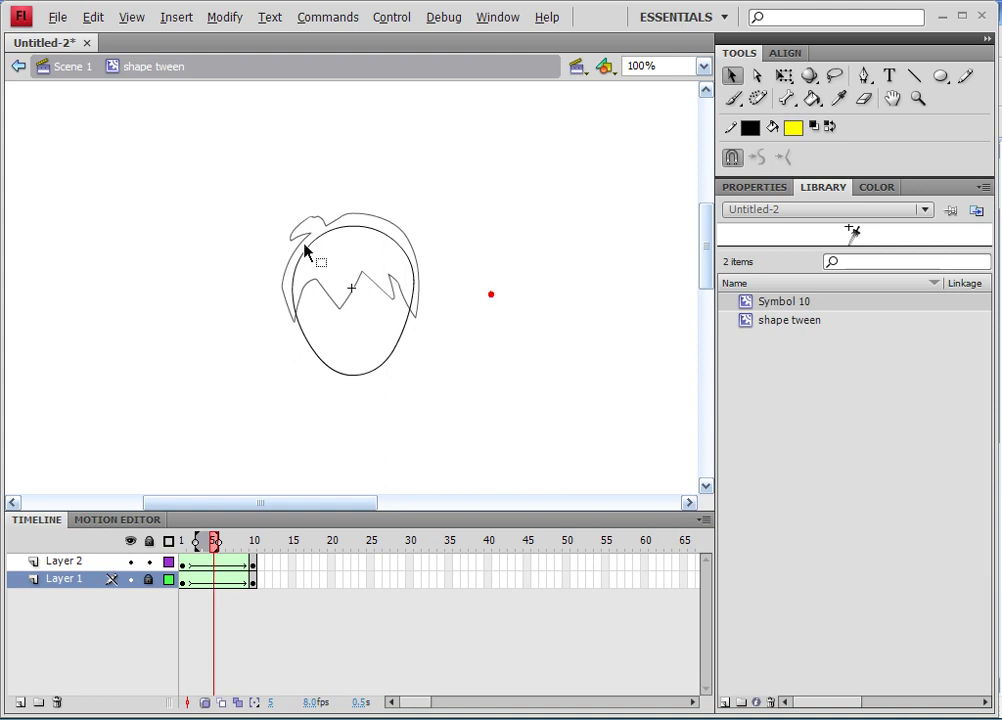
Step: At frame 10 of Layer 2, select the lower part of the hair with the Lasso and skew its lower edge to the left
left_click(108, 562)
left_click(246, 324)
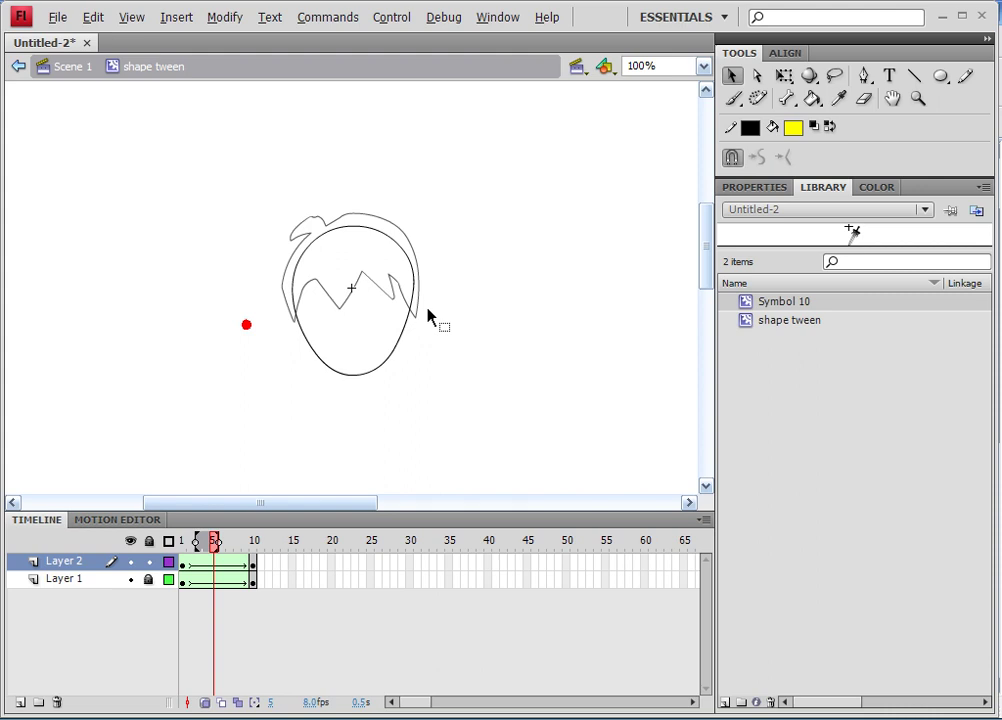
key("ctrl+=")
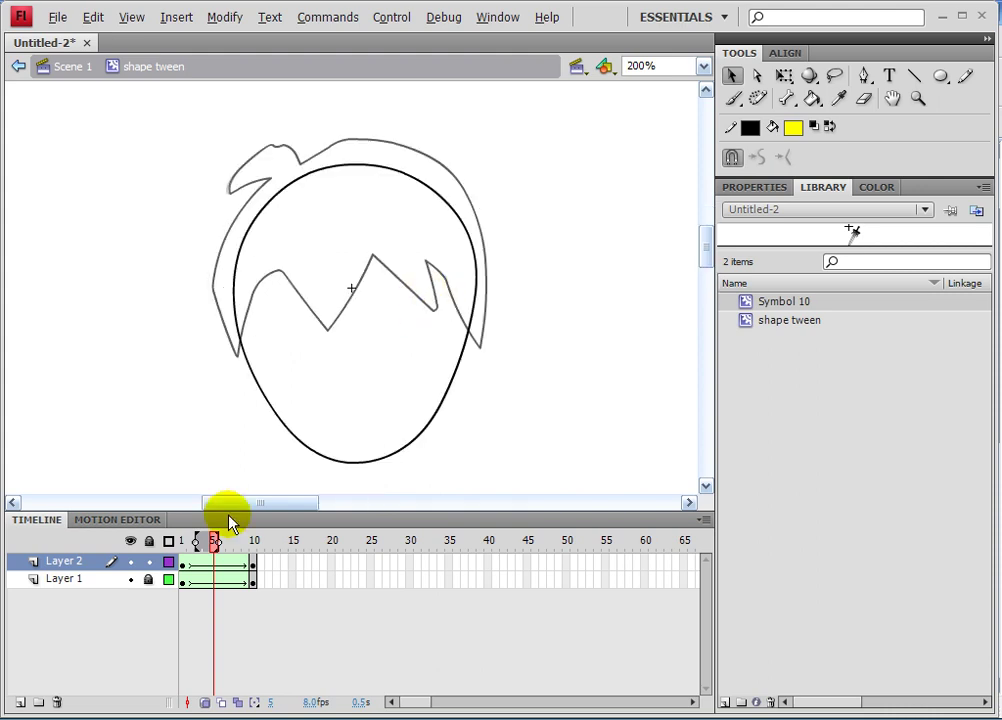
left_click(253, 563)
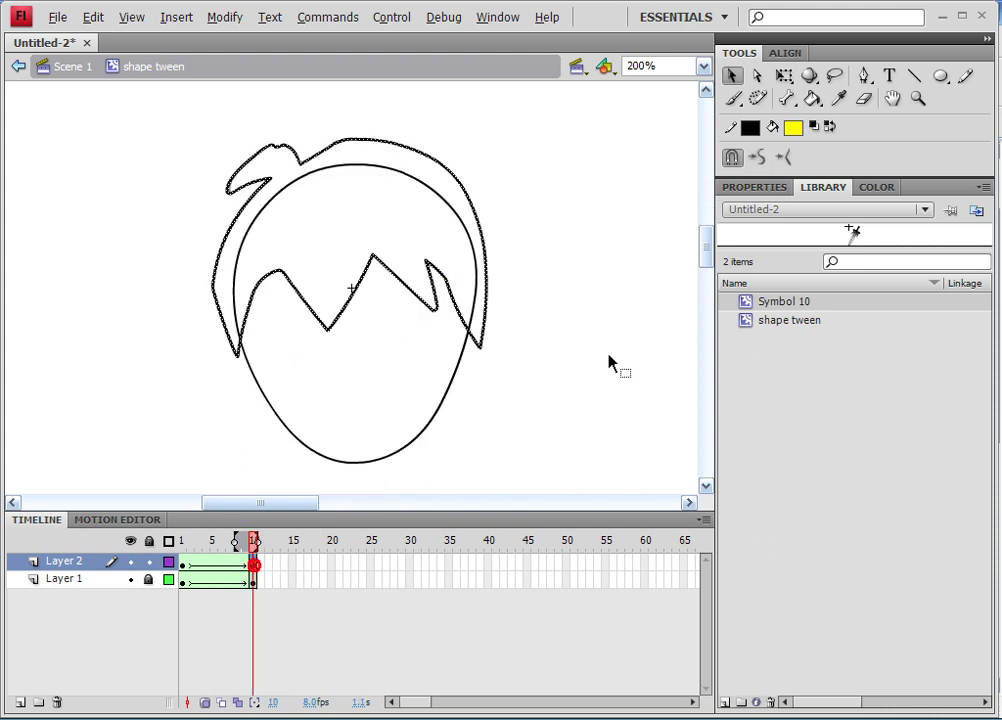
left_click_drag(580, 245, 581, 340)
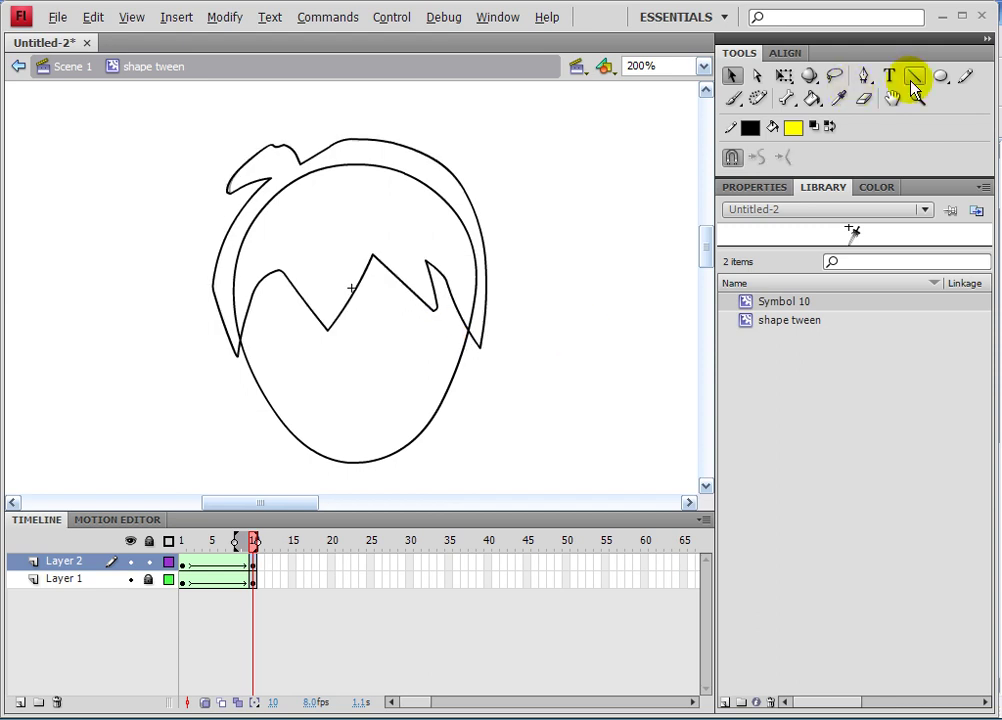
left_click(834, 76)
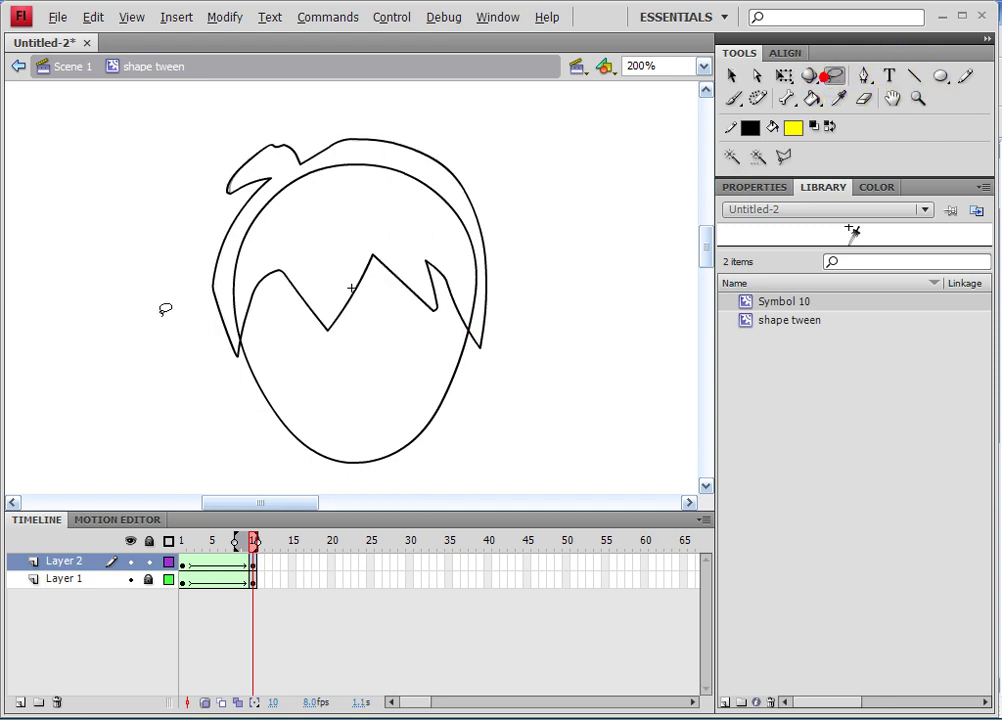
mouse_move(243, 262)
left_mouse_down()
mouse_move(378, 217)
mouse_move(436, 228)
mouse_move(478, 265)
mouse_move(505, 418)
mouse_move(335, 458)
mouse_move(190, 351)
mouse_move(196, 287)
left_mouse_up()
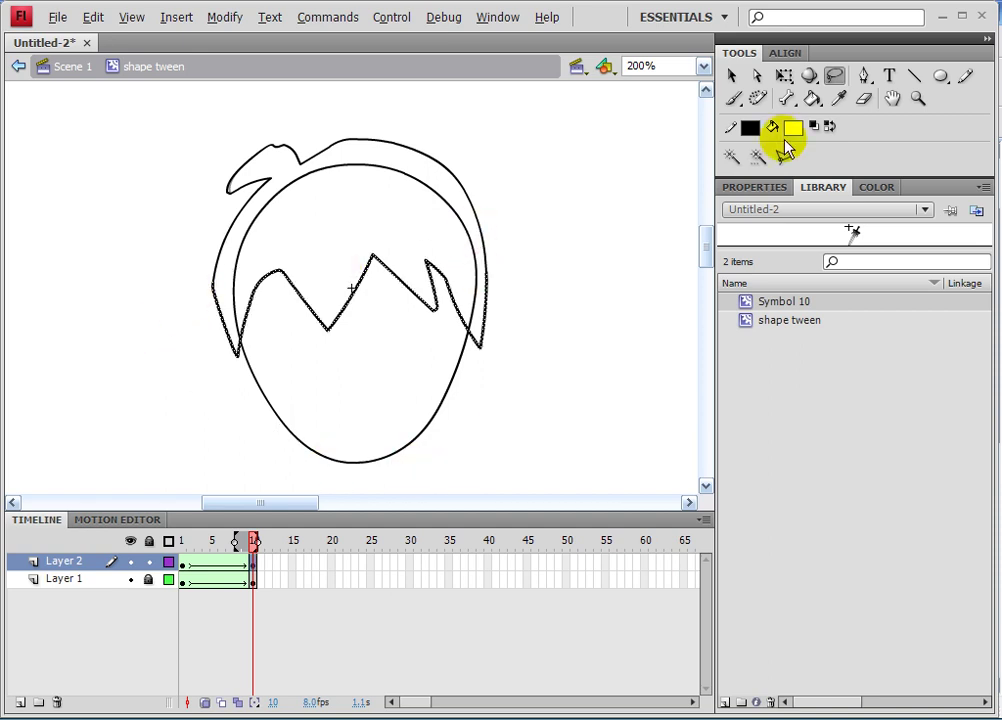
left_click(783, 76)
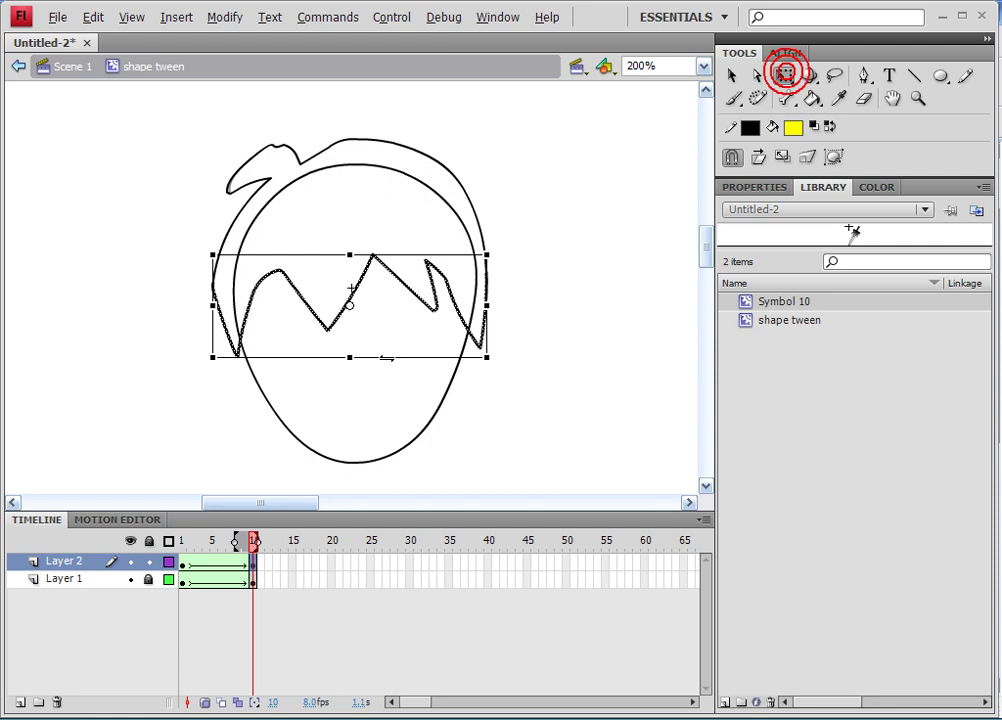
left_click_drag(385, 358, 361, 360)
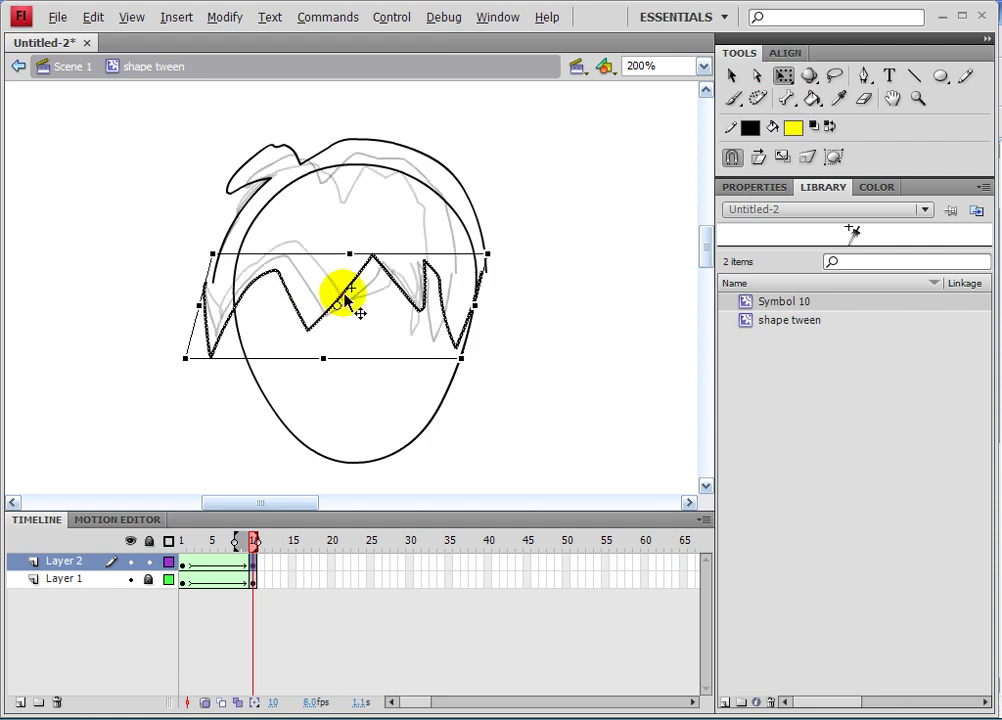
Step: Nudge the skewed fringe slightly to the right and reshape the left hair edge where it meets the upper hair
key("Right")
key("Right")
key("Right")
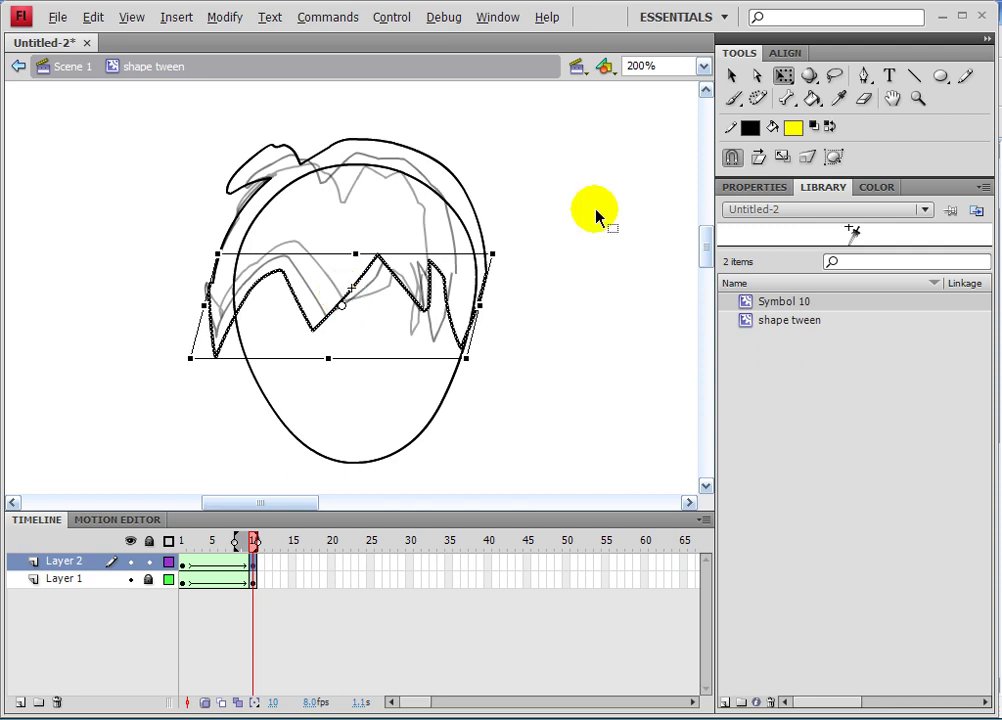
left_click(438, 237)
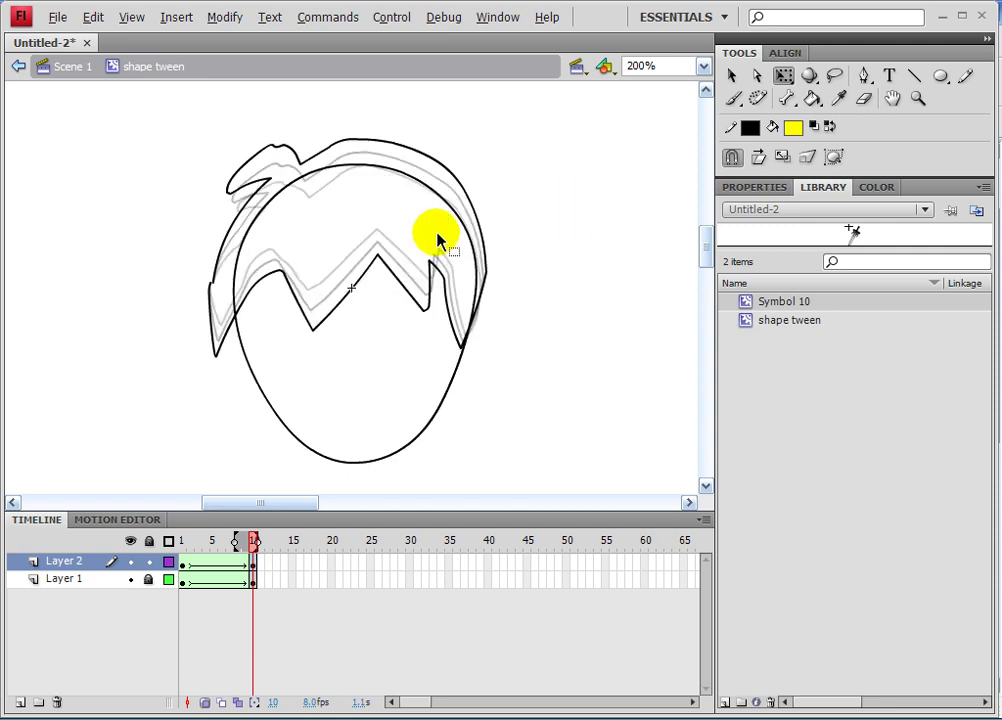
left_click(213, 283)
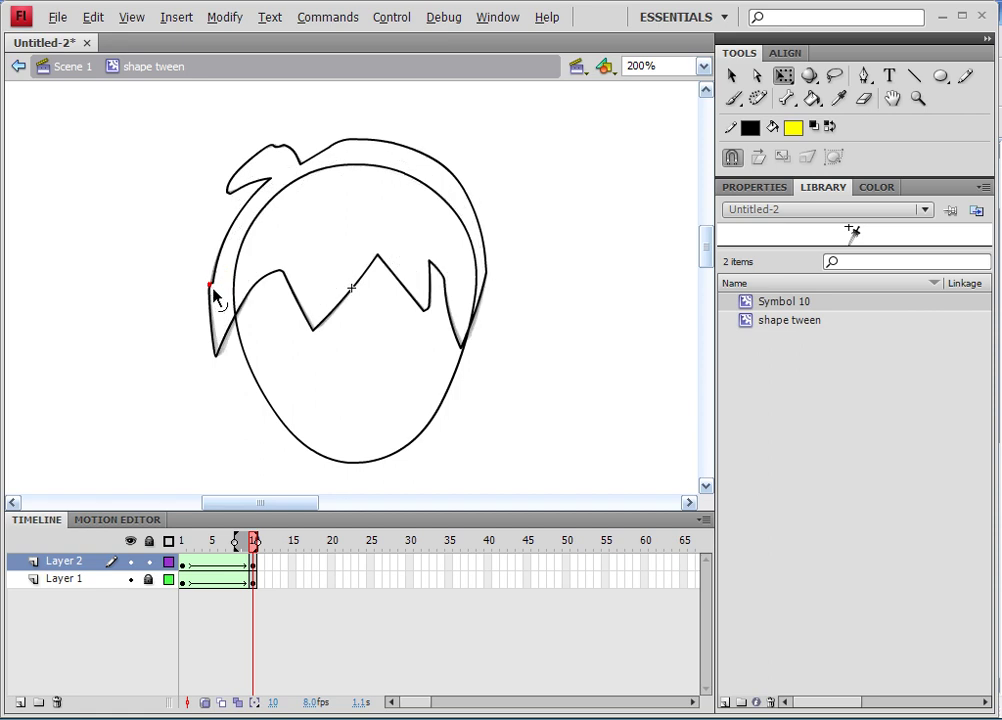
left_click_drag(213, 291, 213, 293)
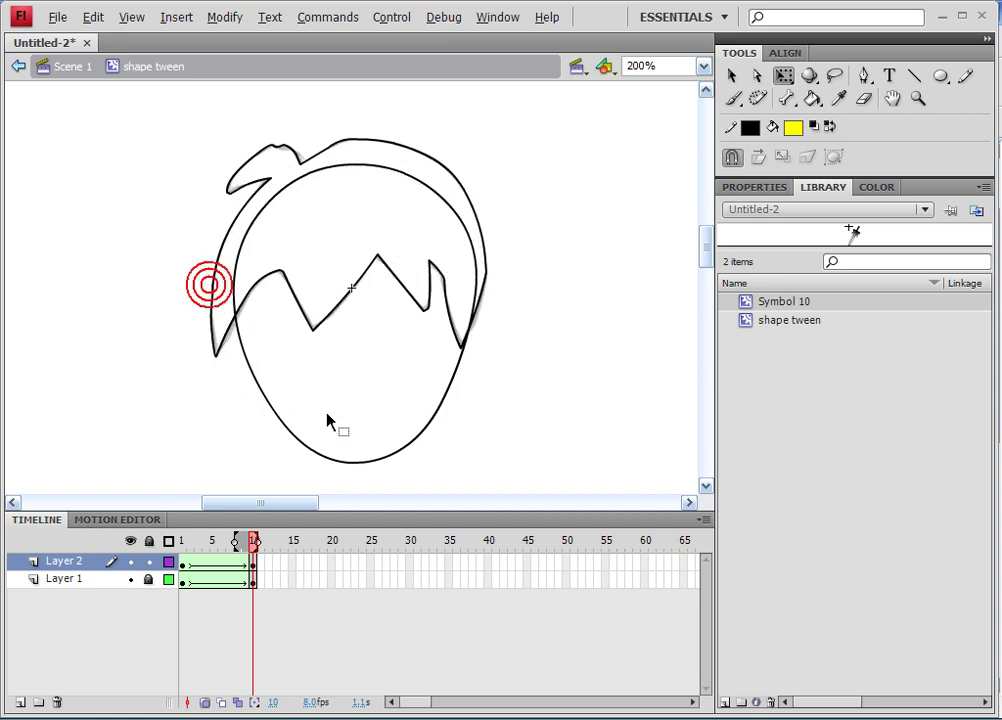
Step: Turn off onion skinning and scrub through the frames to preview the hair's shape tween
left_click(243, 566)
left_click(206, 703)
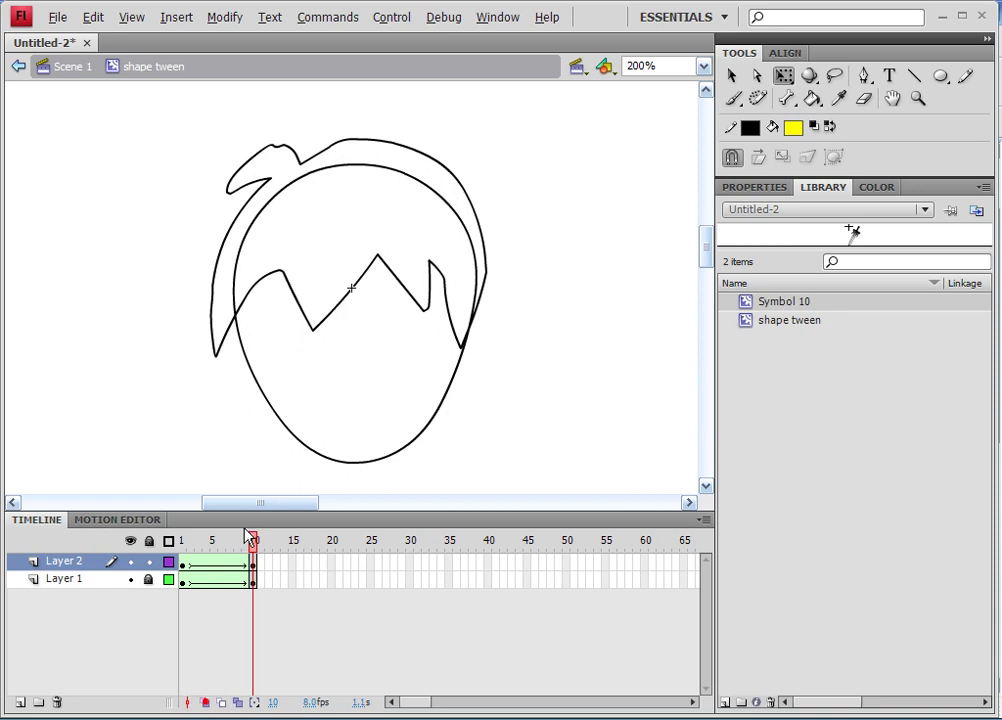
mouse_move(253, 548)
left_mouse_down()
mouse_move(181, 548)
mouse_move(268, 550)
mouse_move(174, 552)
mouse_move(253, 545)
left_mouse_up()
Step: On frame 1 of Layer 2, add four shape hints: a on the lower-left hair tip, b in the tuft notch, c on the tuft tip, d on the left fringe peak
left_click(183, 564)
left_click(183, 564)
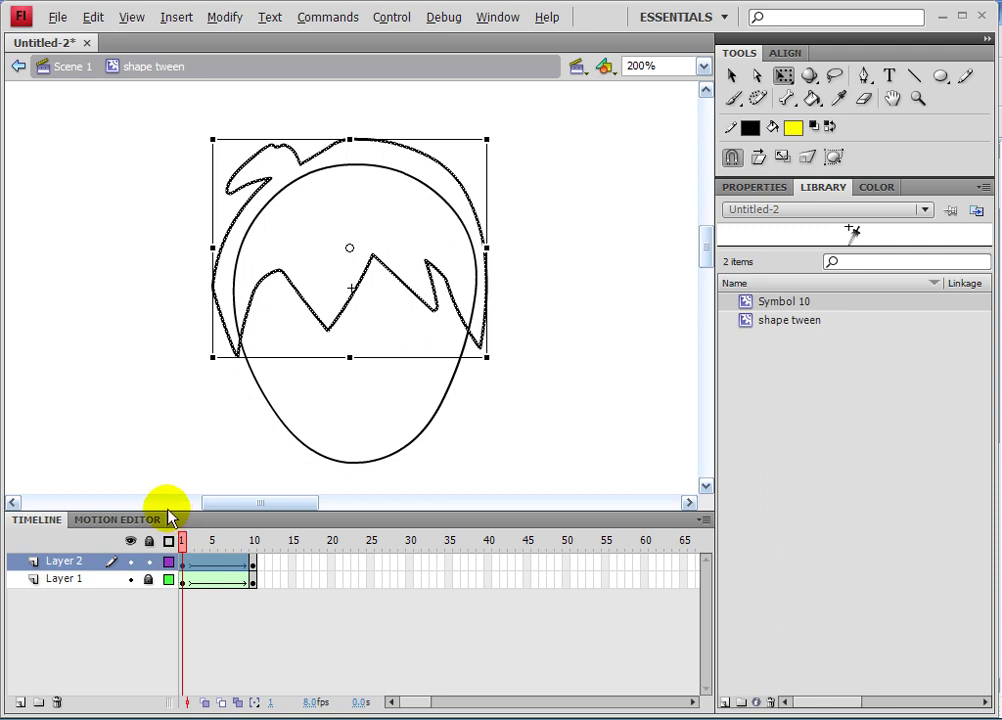
key("ctrl+shift+h")
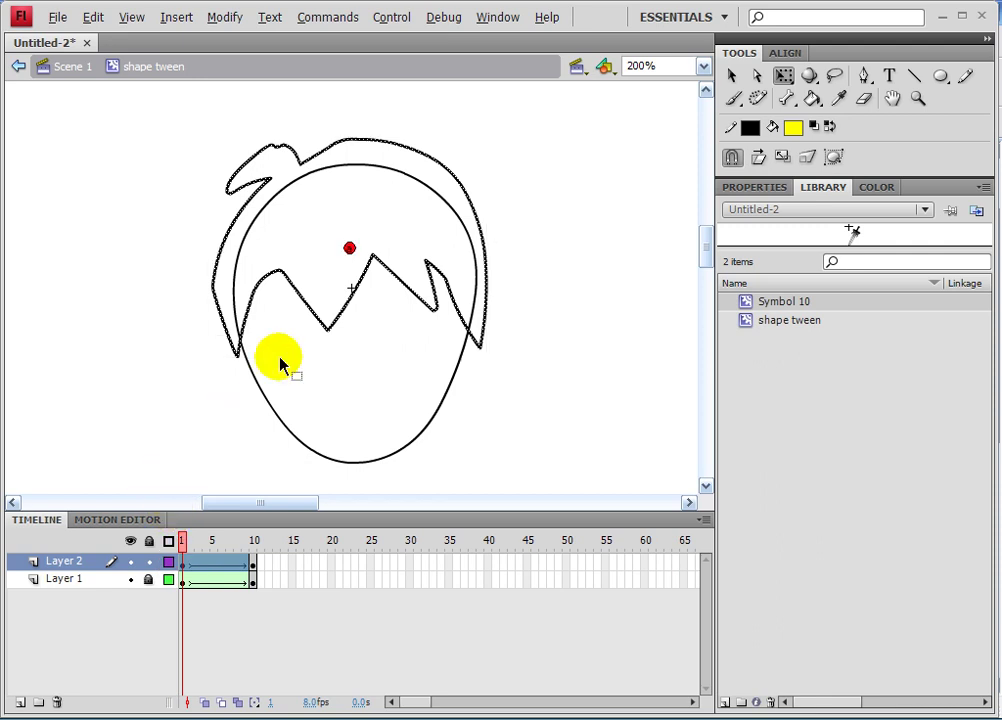
key("v")
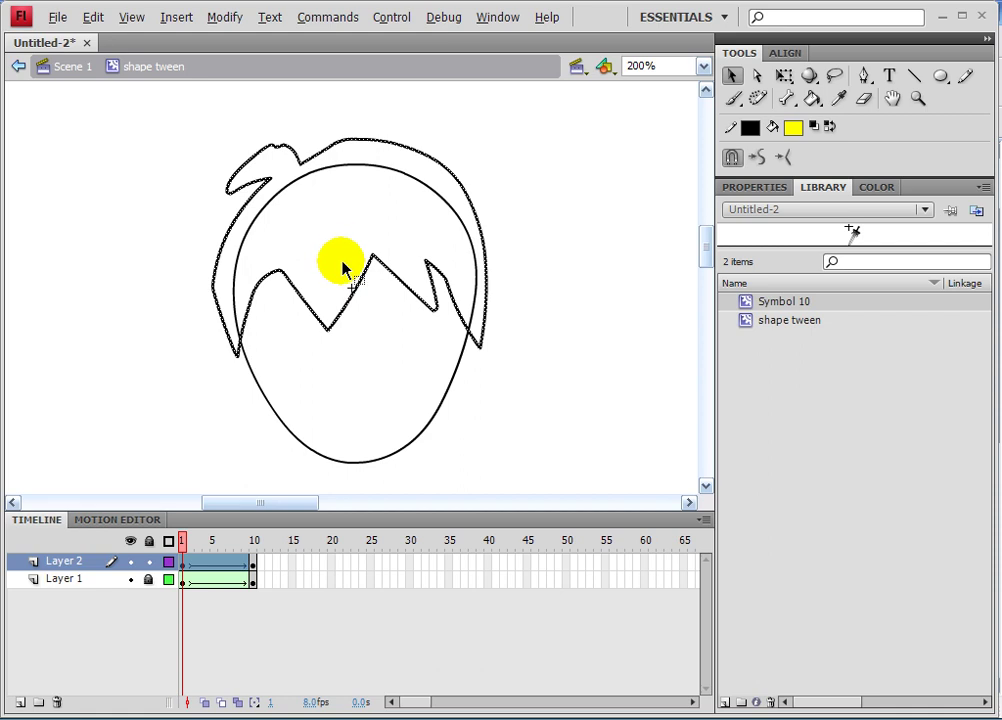
left_click_drag(335, 276, 350, 250)
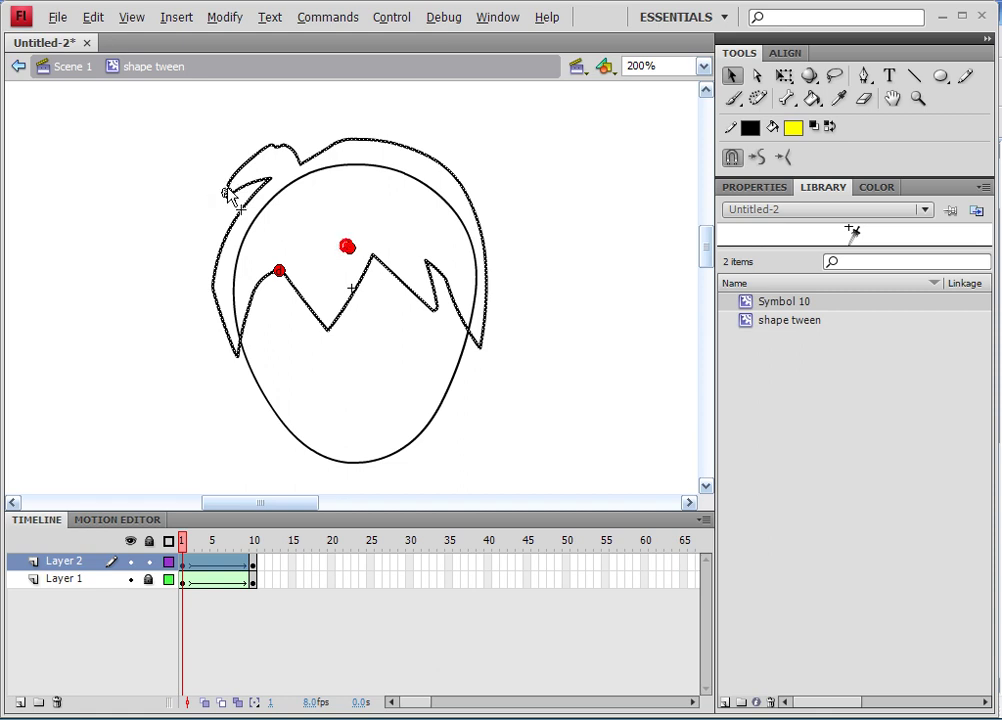
left_click_drag(229, 196, 227, 194)
left_click_drag(350, 247, 300, 165)
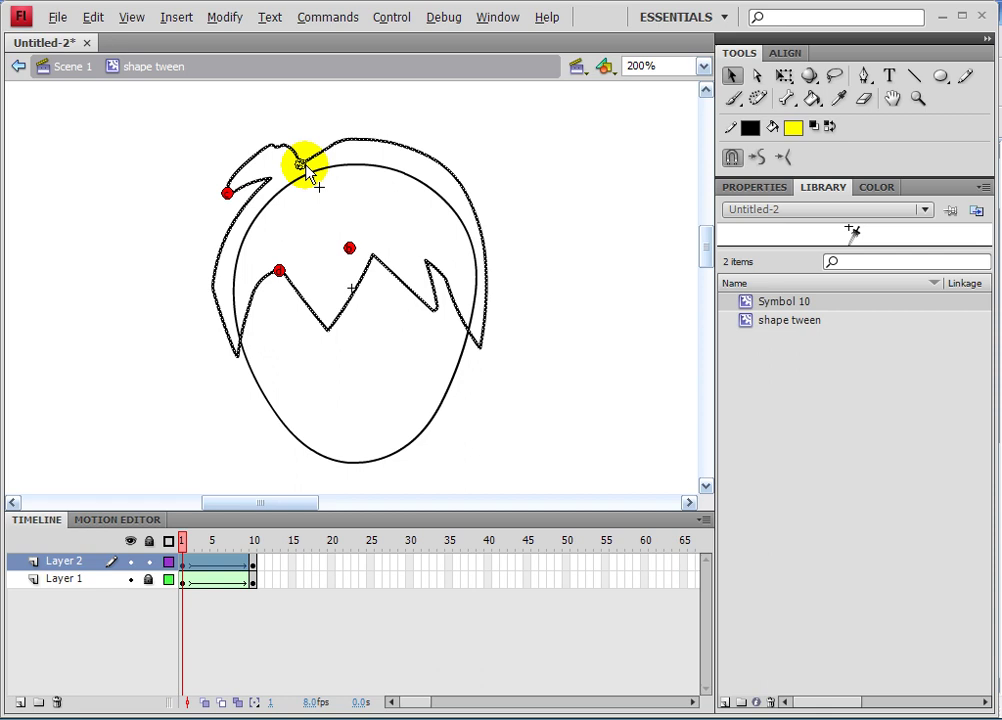
left_click_drag(304, 165, 304, 165)
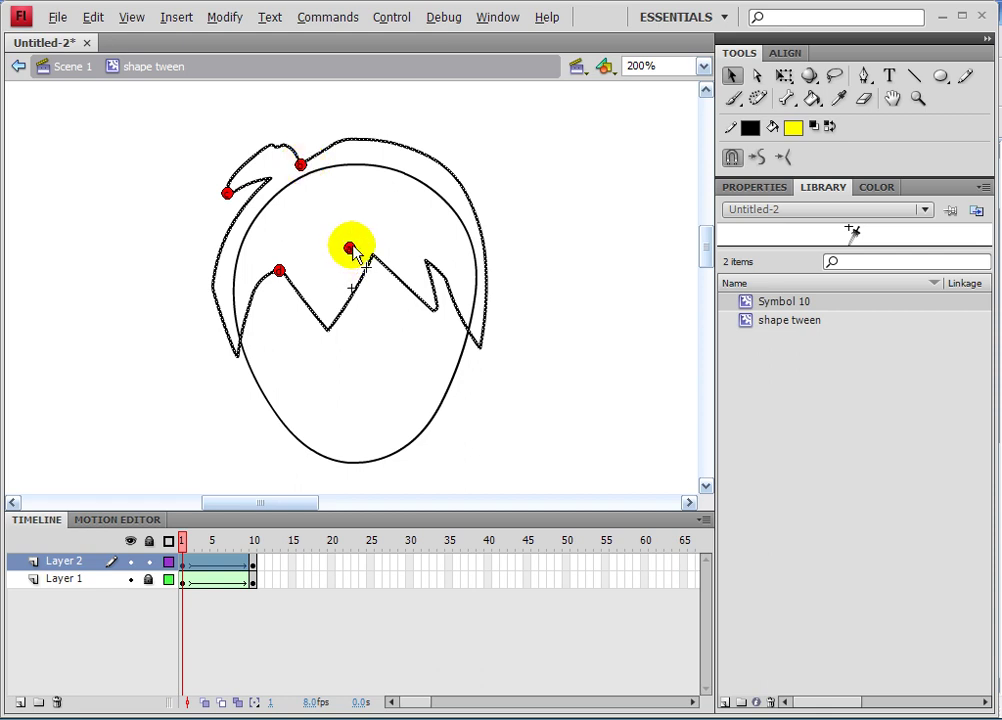
left_click_drag(352, 248, 274, 255)
left_click_drag(234, 355, 238, 357)
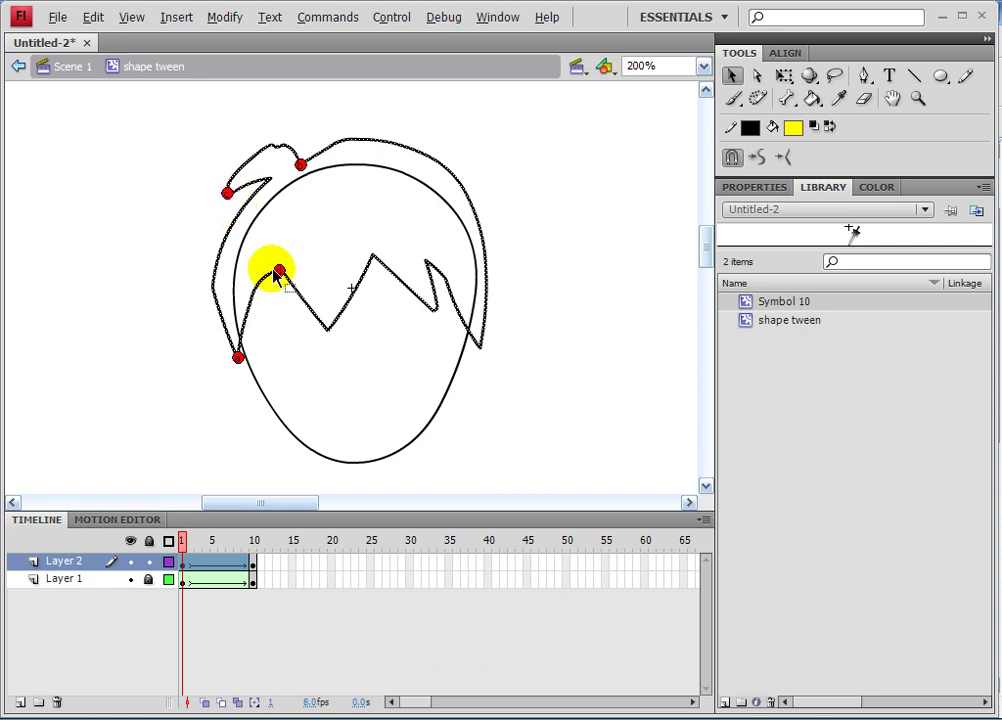
Step: At frame 10, place hint d in the tuft notch, c on the tuft tip, b on the left fringe peak and a on the lower-left hair tip
left_click(253, 563)
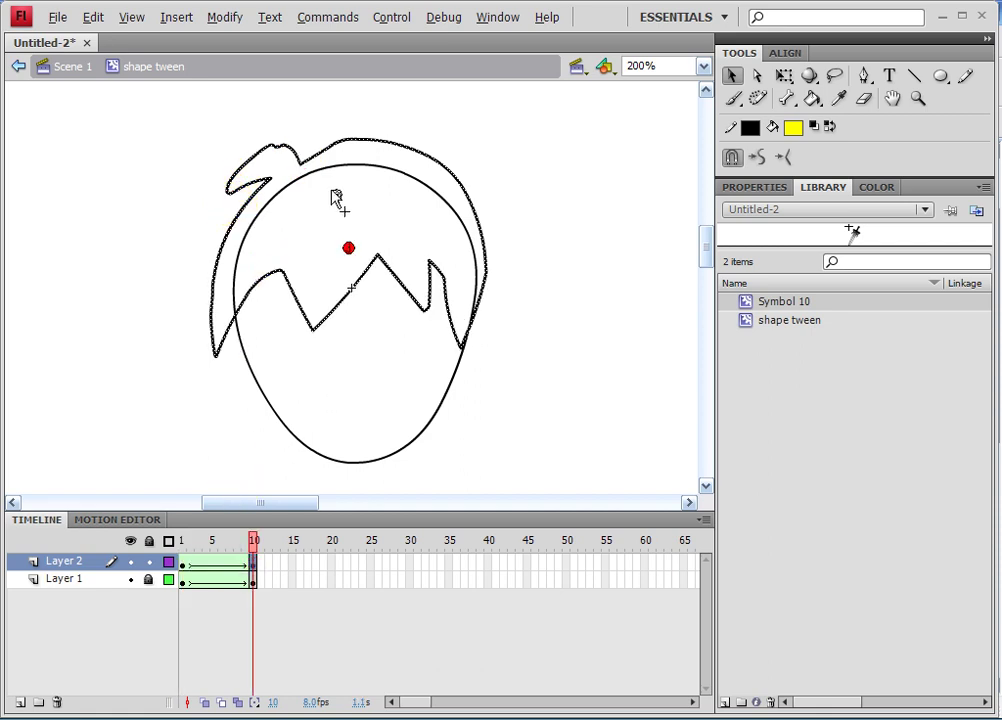
left_click_drag(333, 224, 300, 165)
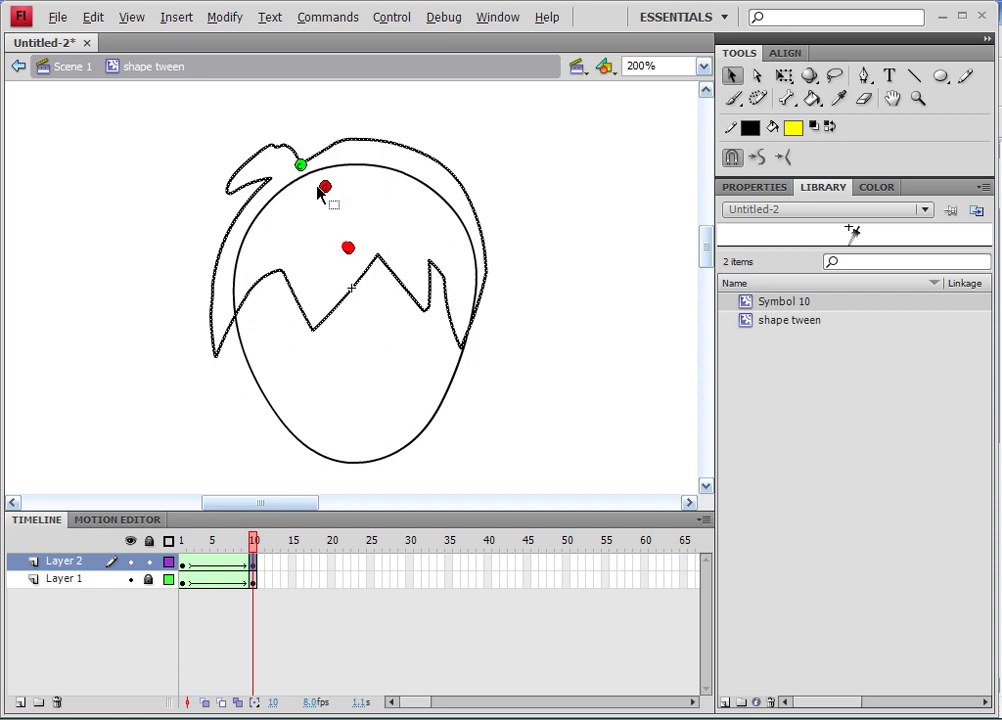
left_click(184, 547)
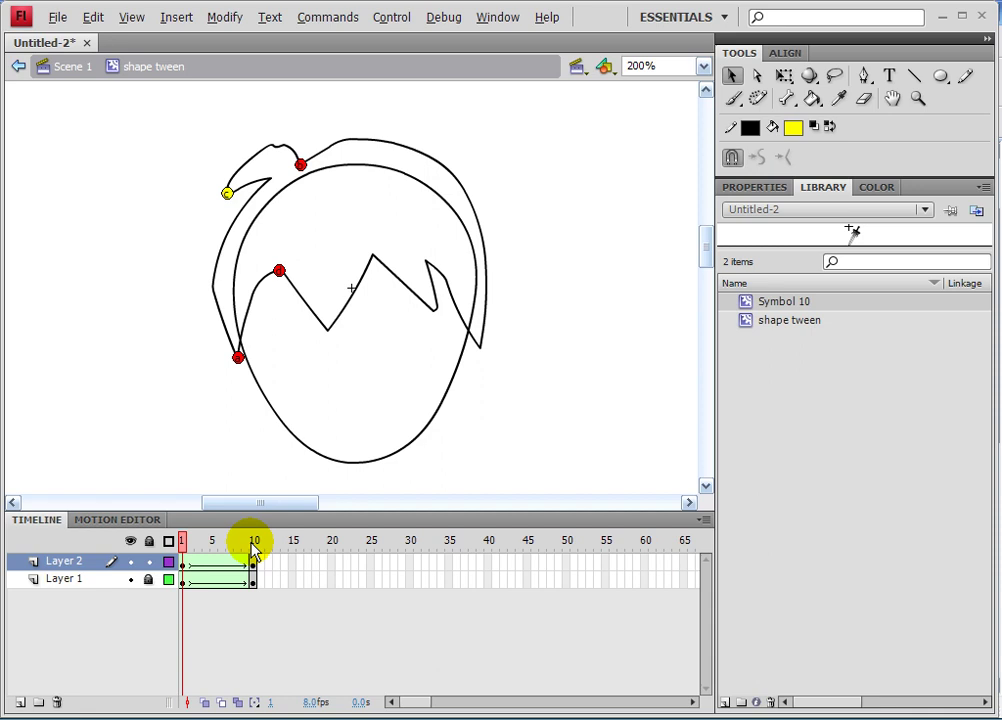
left_click(253, 544)
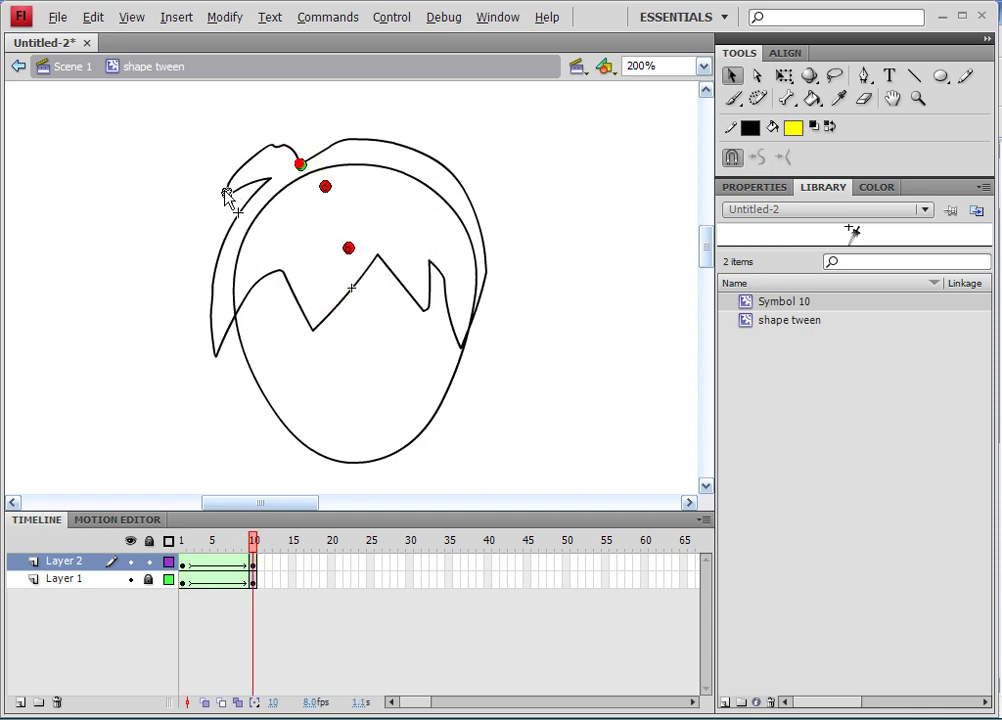
left_click_drag(226, 192, 227, 193)
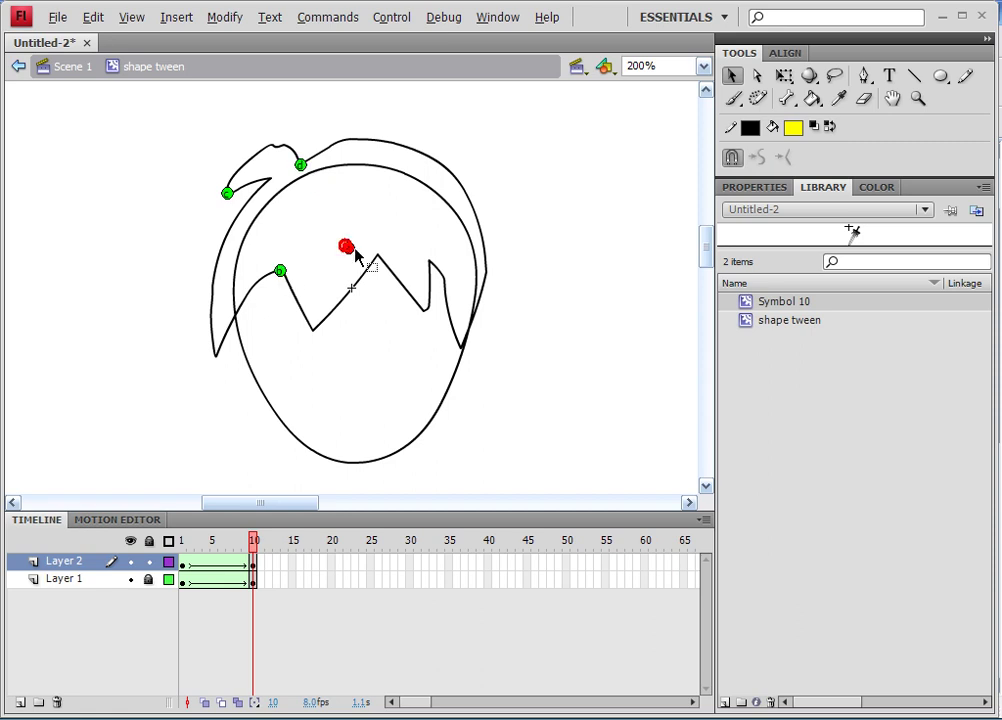
left_click_drag(355, 251, 216, 357)
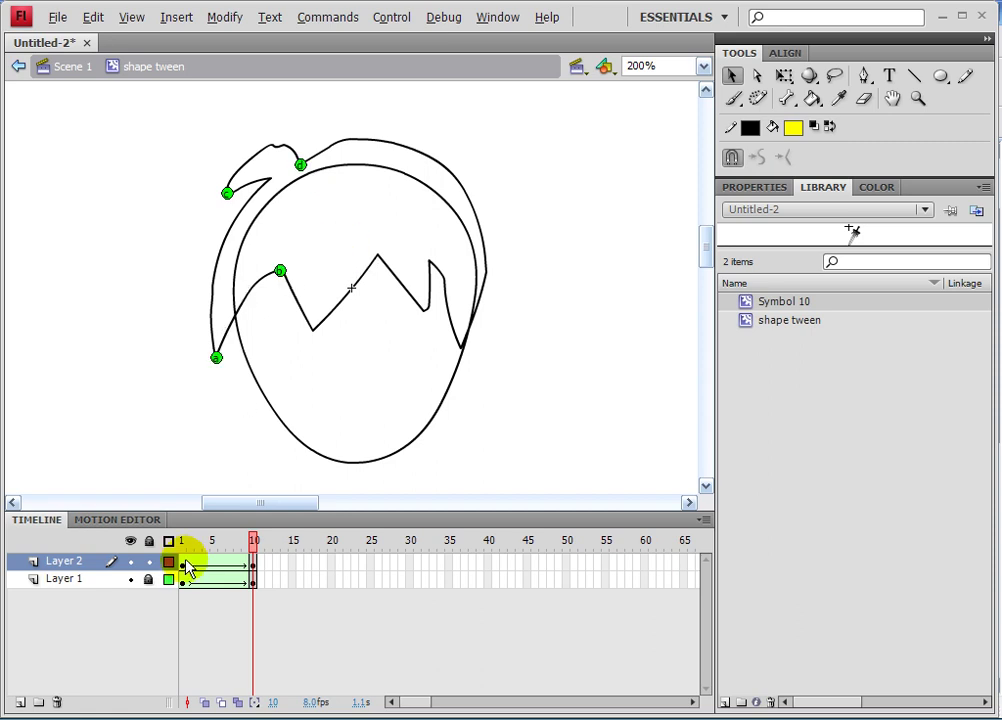
Step: Check the hinted hair tween around frame 10 and look for hint options on the stage
left_click(254, 566)
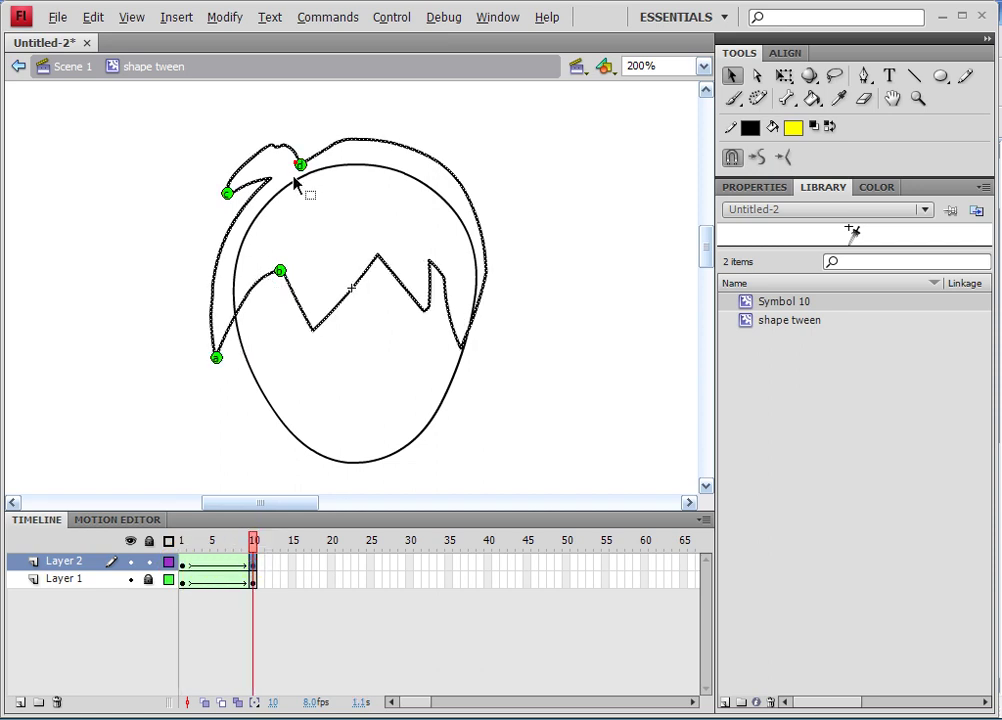
left_click_drag(278, 164, 296, 195)
left_click(257, 542)
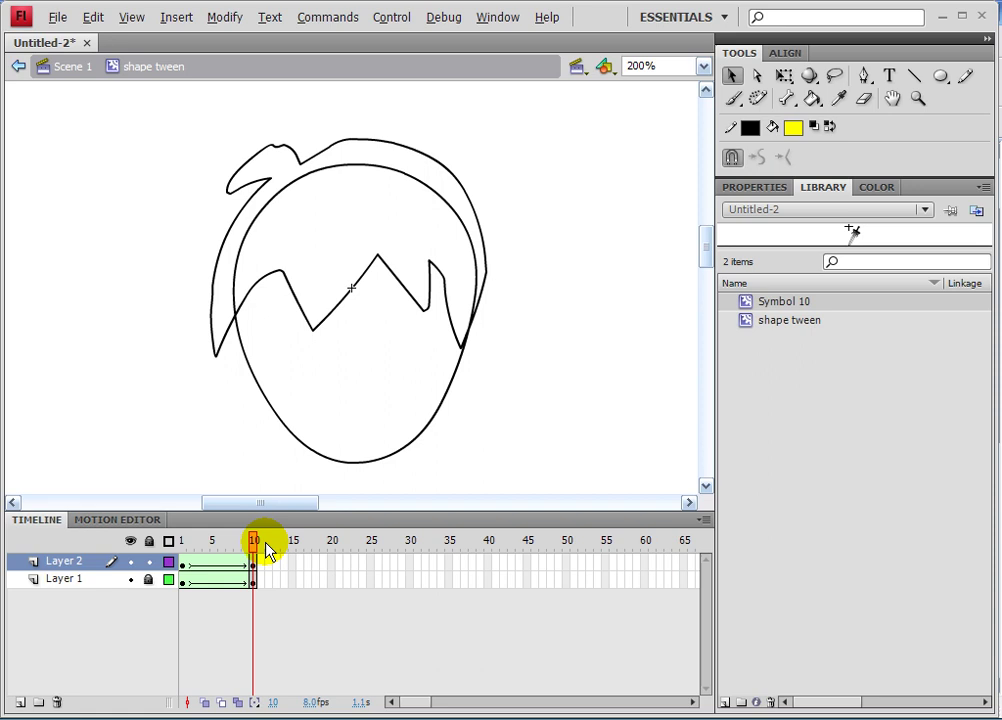
left_click(297, 253)
right_click(287, 248)
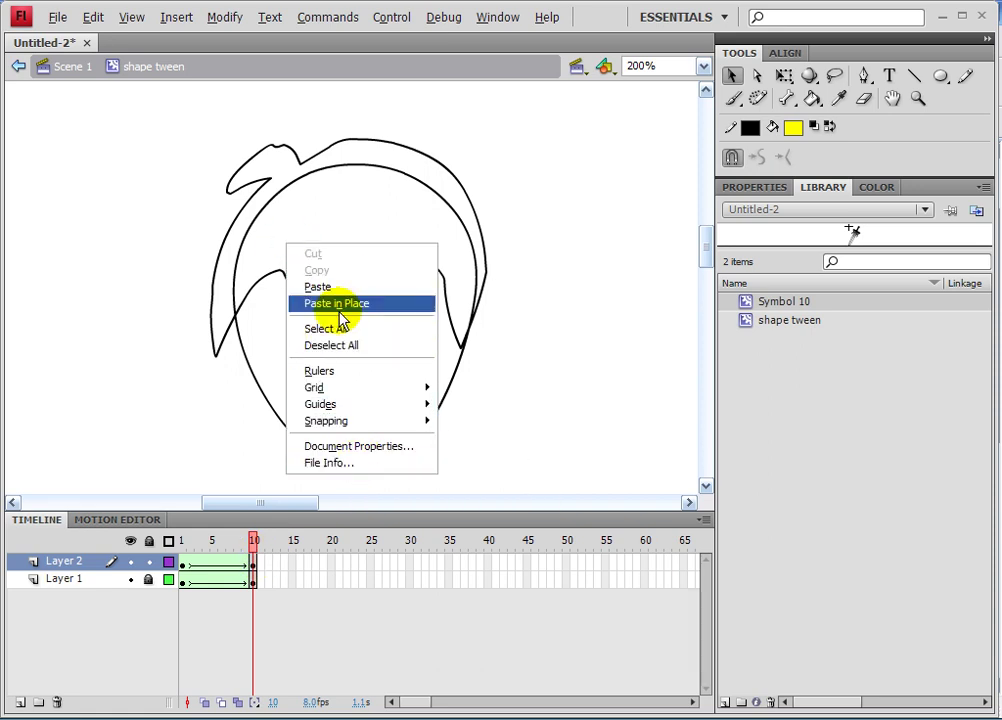
left_click(290, 218)
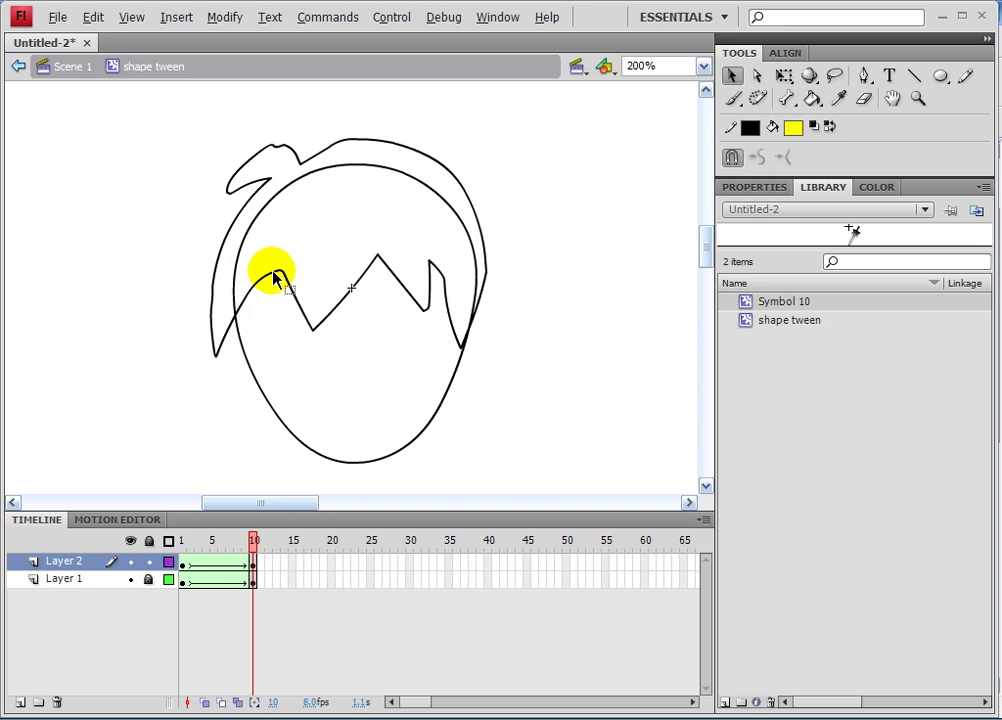
Step: Redisplay the shape hints on frame 1 of Layer 2 by adding a new hint, and remove that extra hint
left_click(186, 561)
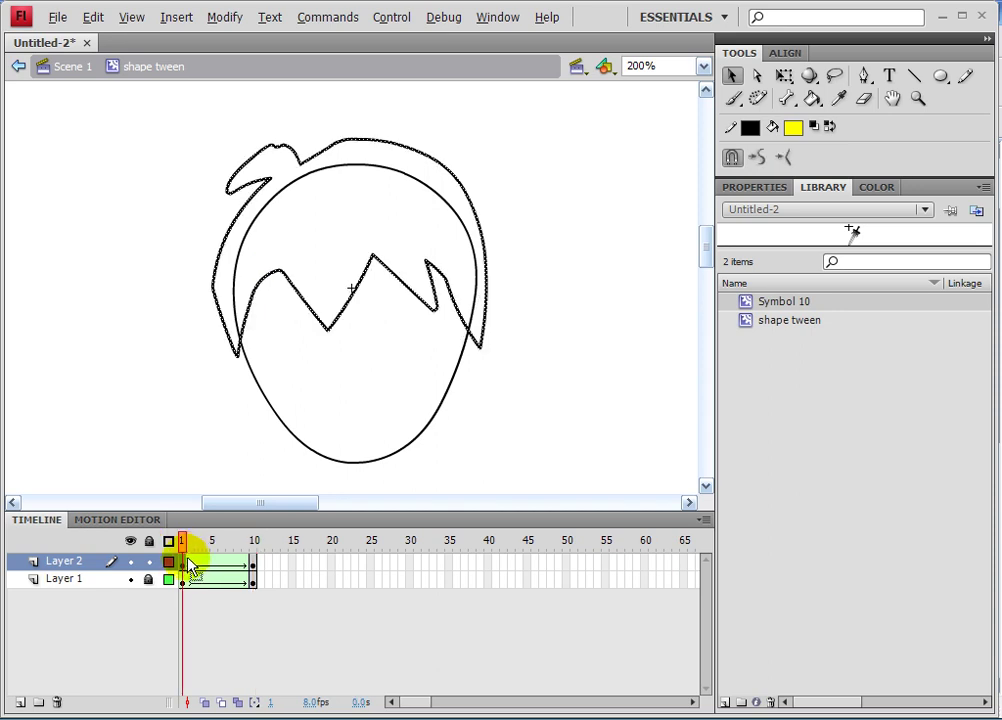
left_click(226, 18)
mouse_move(283, 113)
mouse_move(305, 143)
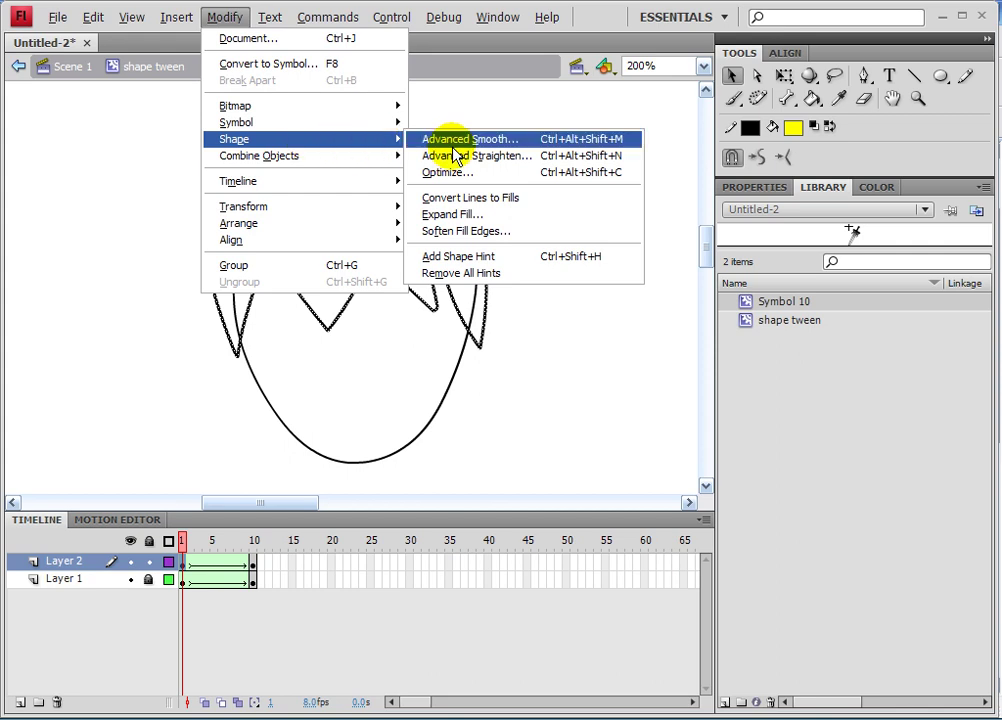
left_click(460, 257)
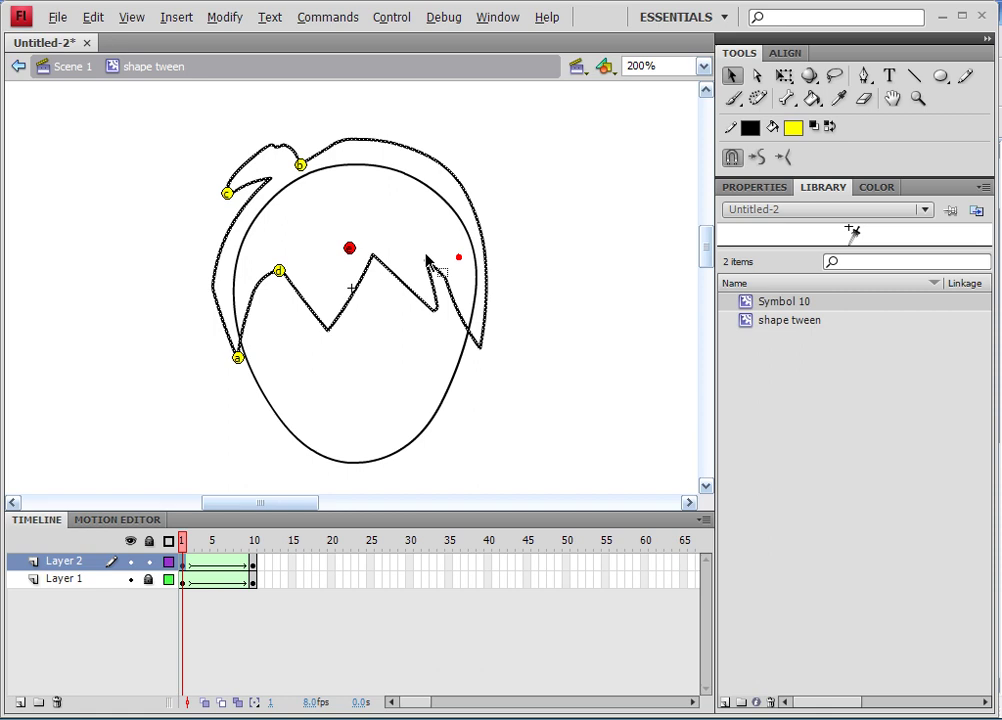
right_click(349, 249)
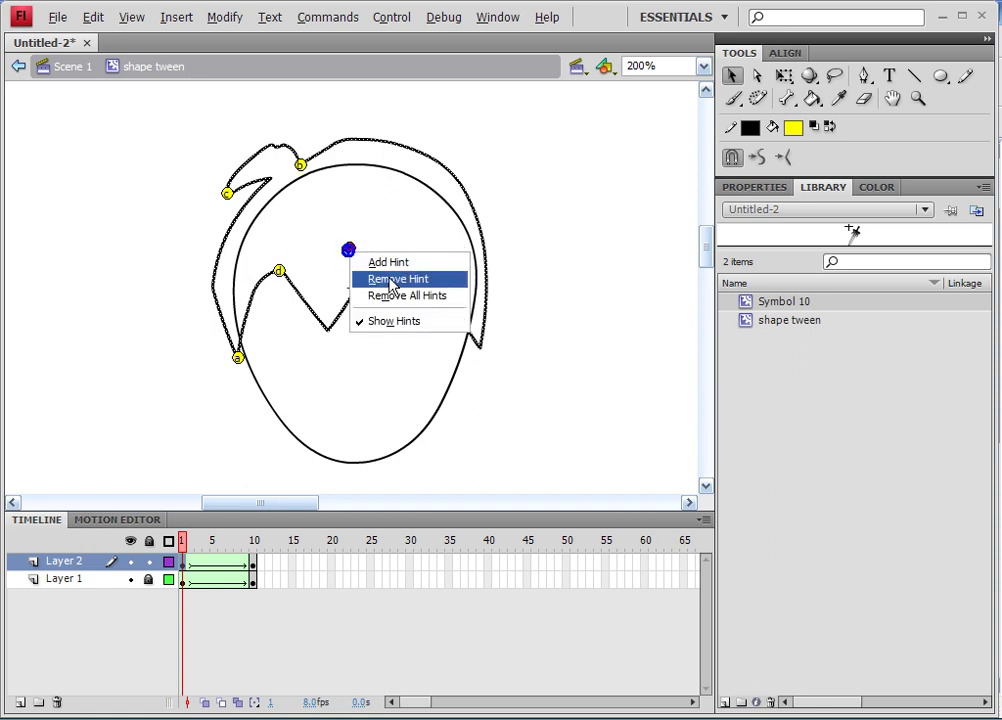
left_click(381, 280)
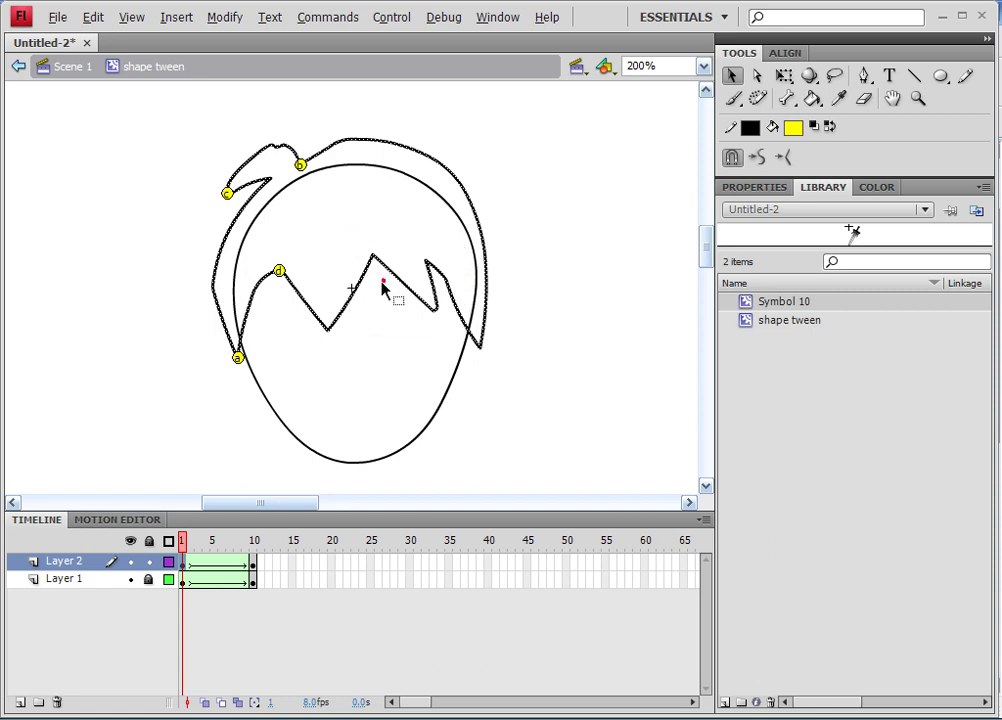
Step: Swap two hints on frame 1 so b sits on the left fringe peak and d in the tuft notch
left_click_drag(383, 281, 246, 530)
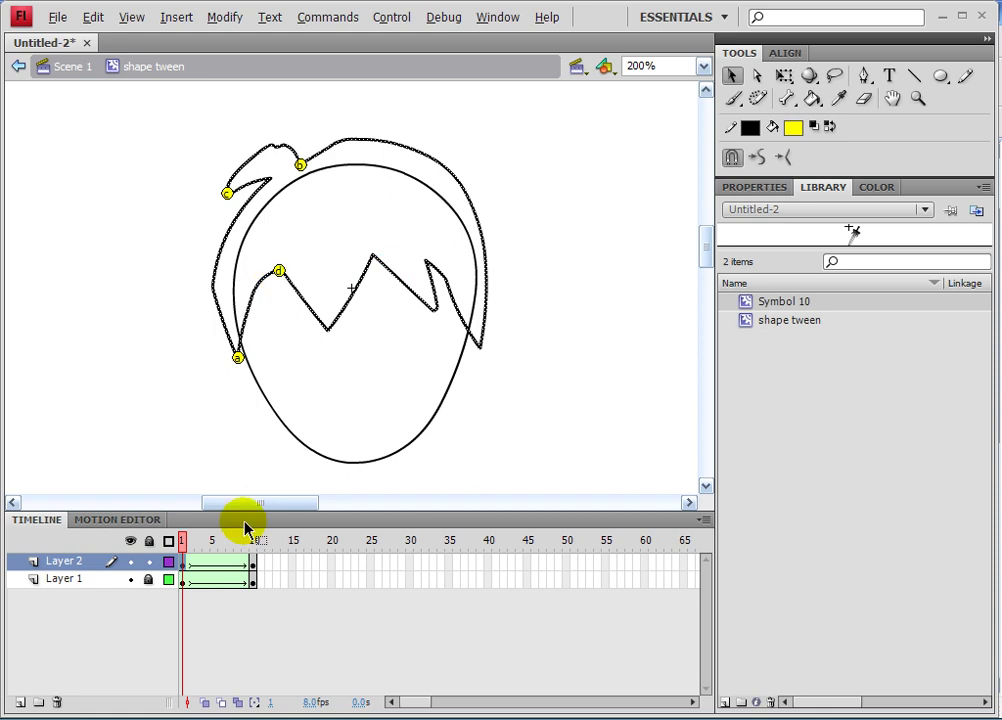
left_click_drag(281, 280, 315, 166)
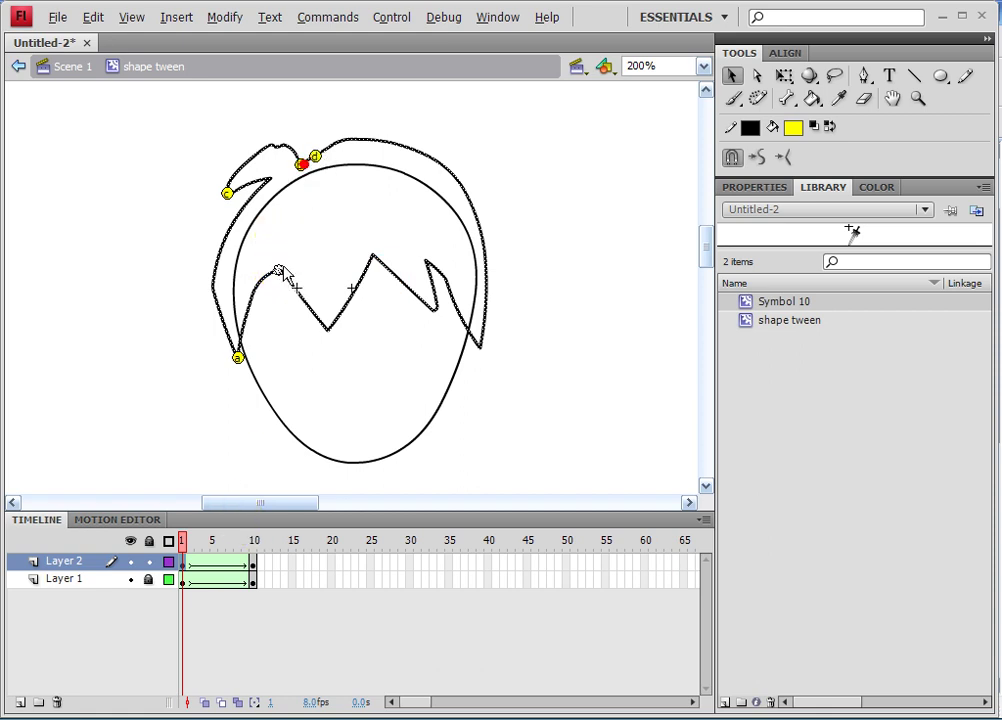
left_click(315, 157)
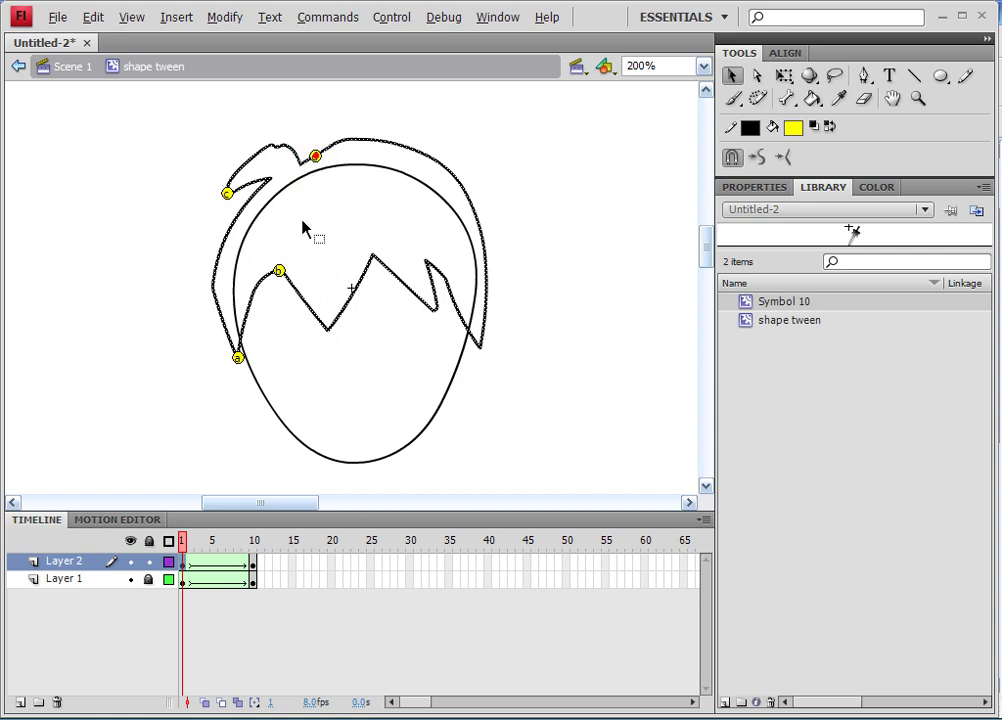
Step: Scrub and play frames 1 to 10 to preview the hair tween with the corrected hints
left_click(196, 541)
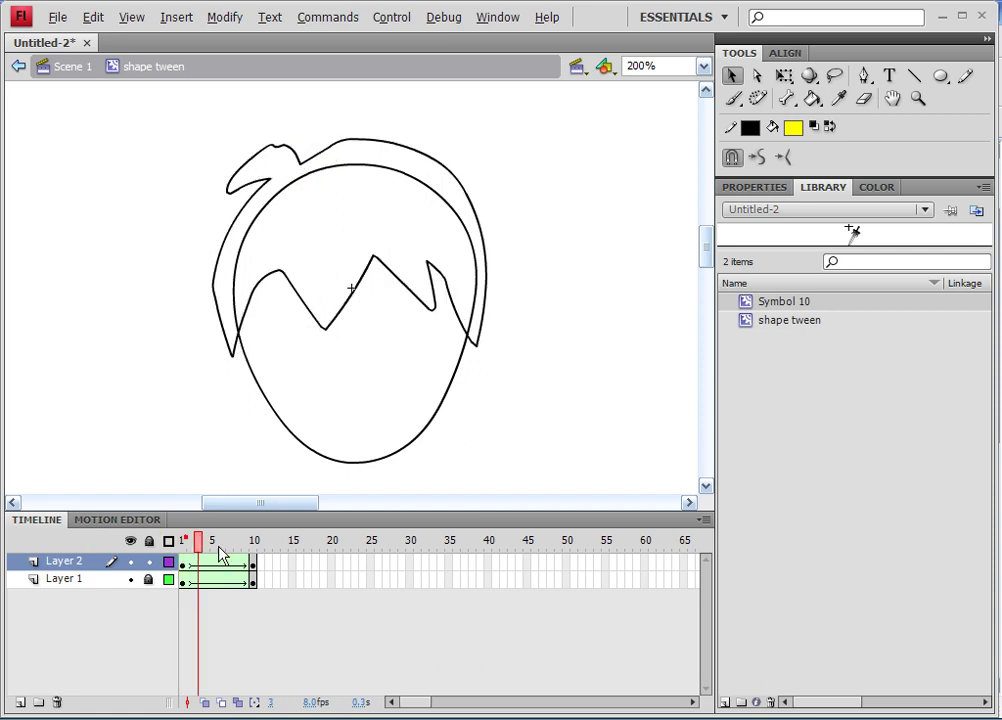
left_click_drag(222, 556, 286, 557)
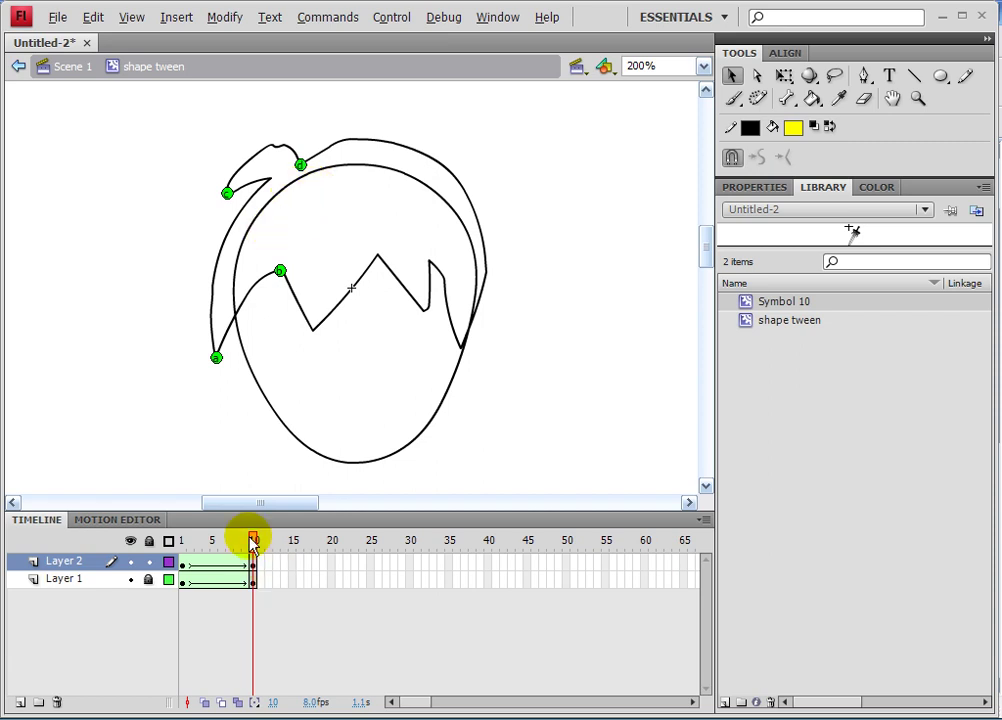
key("Return")
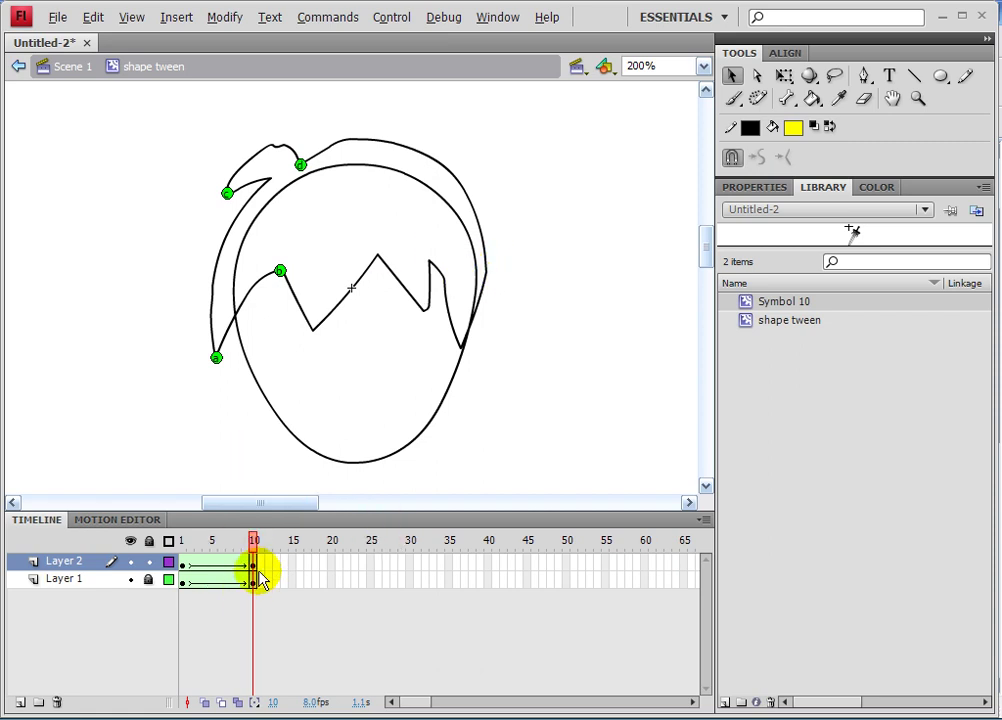
left_click(208, 566)
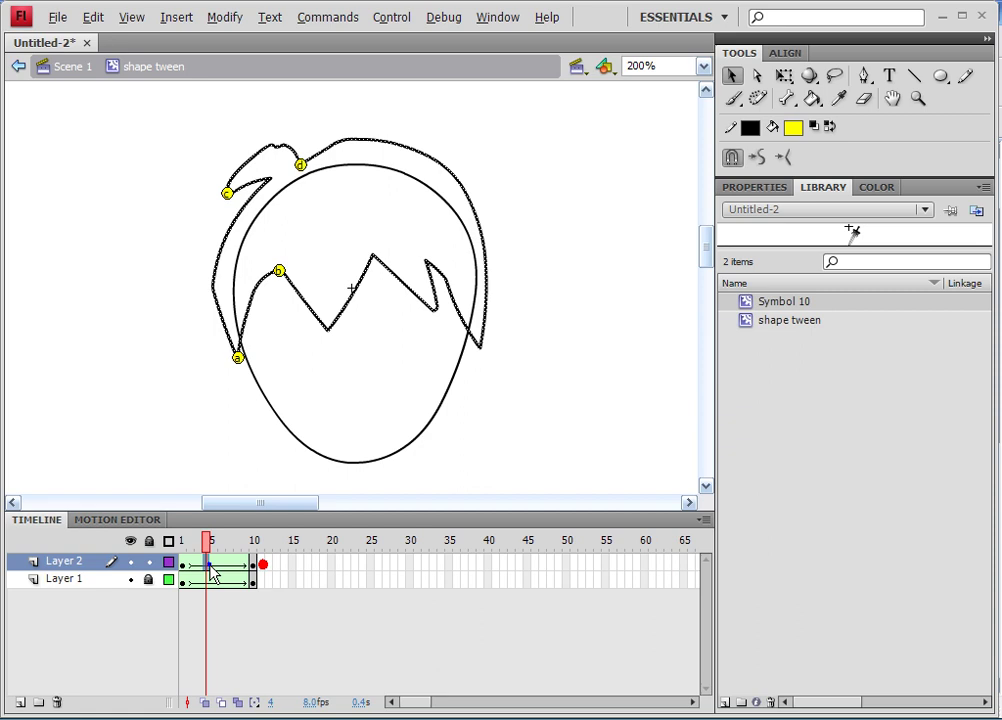
right_click(209, 565)
left_click(276, 579)
left_click_drag(266, 562, 181, 569)
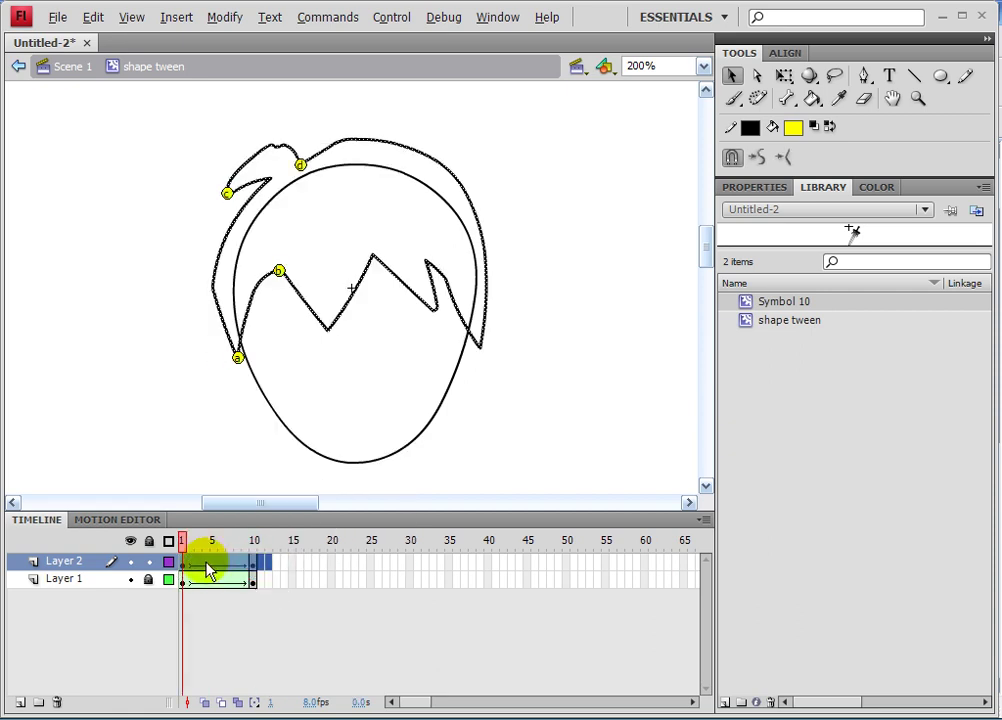
right_click(199, 562)
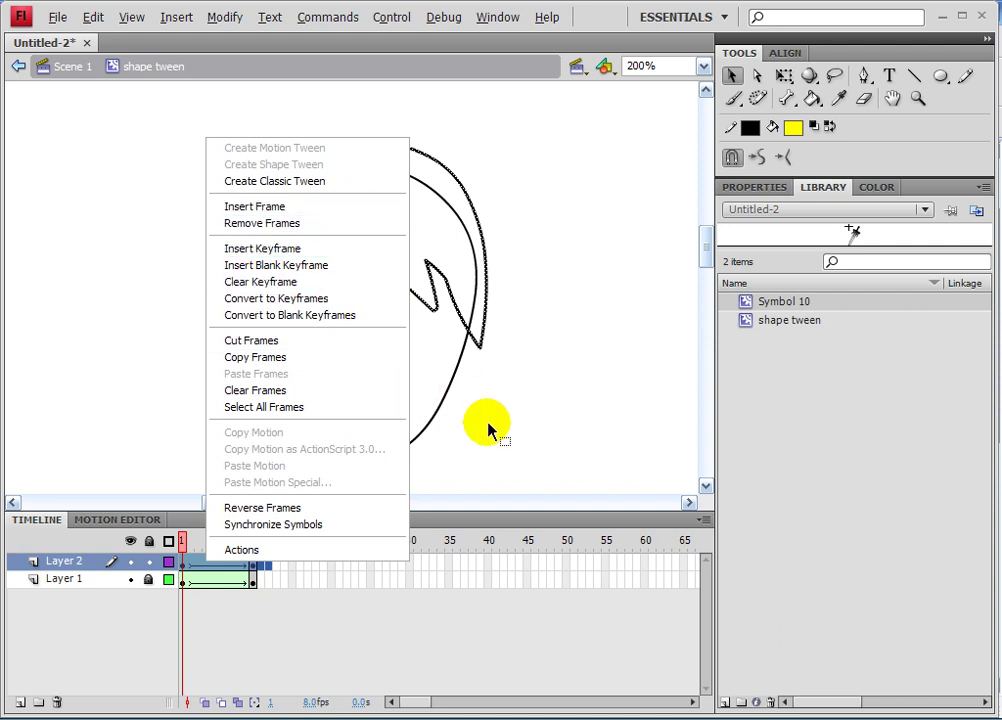
left_click(380, 330)
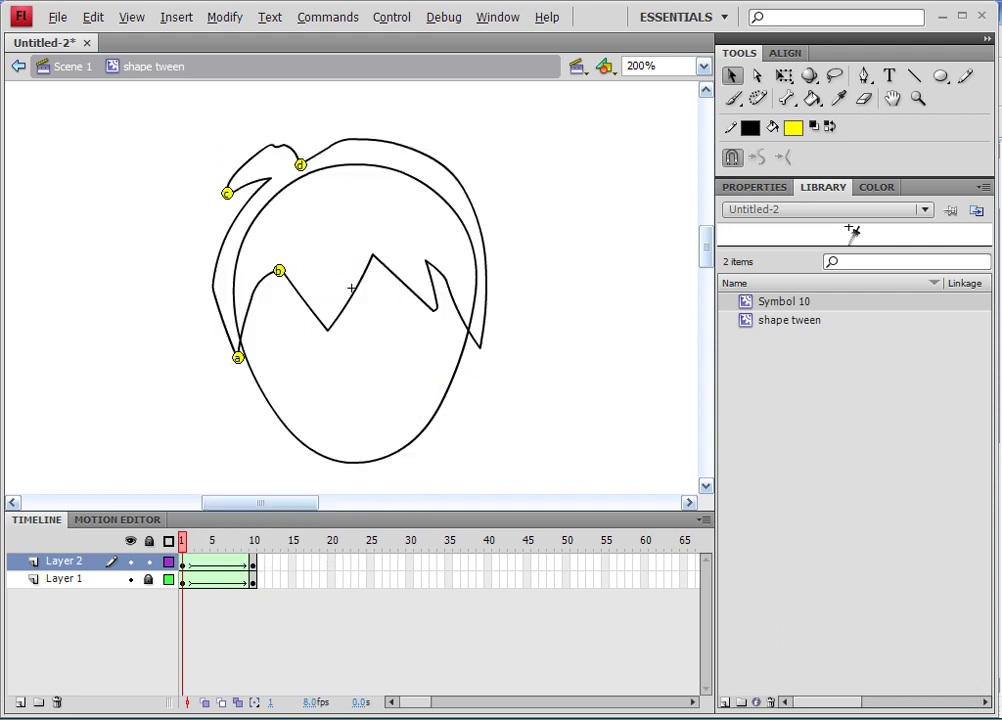